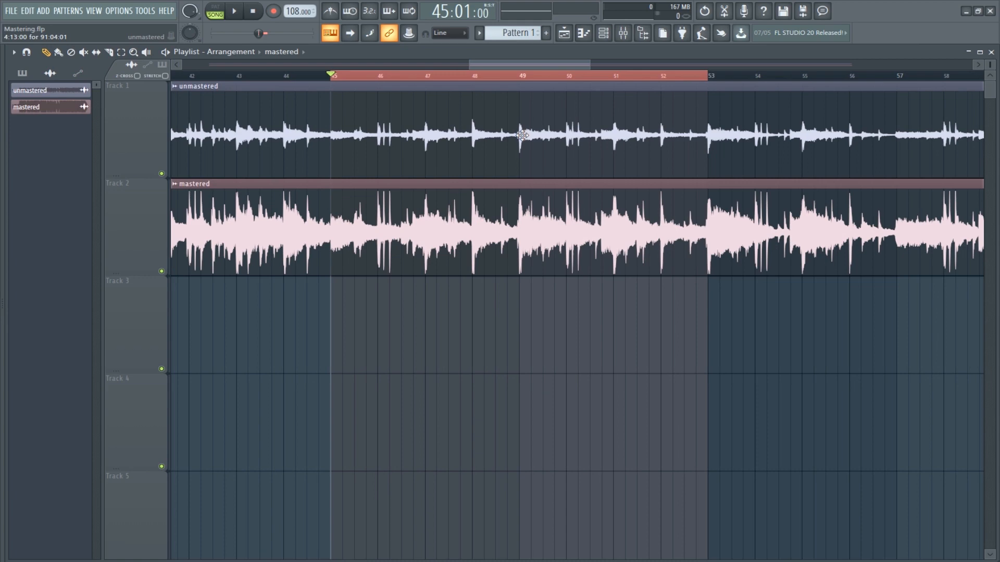
- Examine the waveforms and peaks of the unmastered and mastered clips in the playlist, both up close and at full length
{"action": "scroll", "coordinate": [523, 135], "scroll_direction": "down", "scroll_amount": 6}
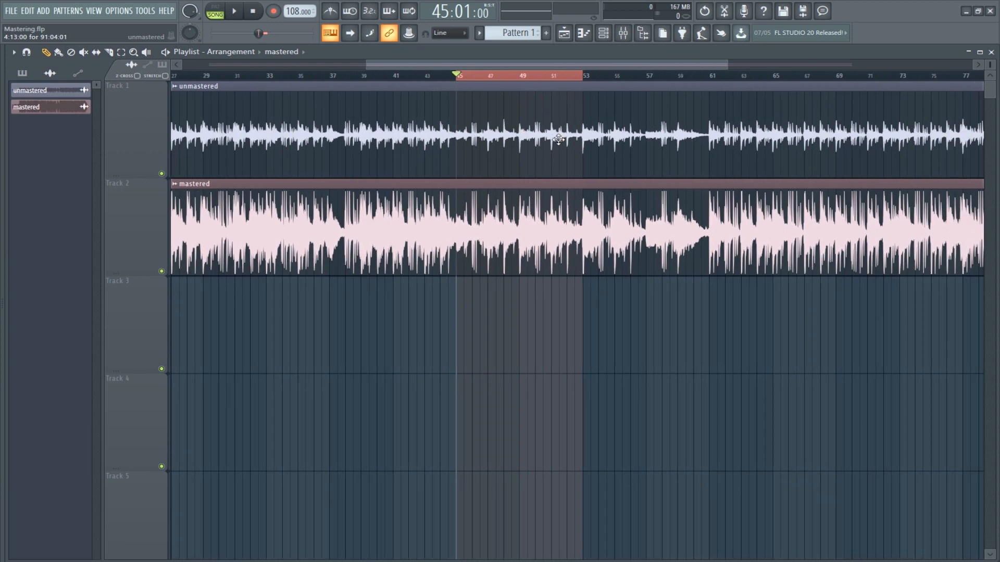
{"action": "scroll", "coordinate": [510, 138], "scroll_direction": "up", "scroll_amount": 6}
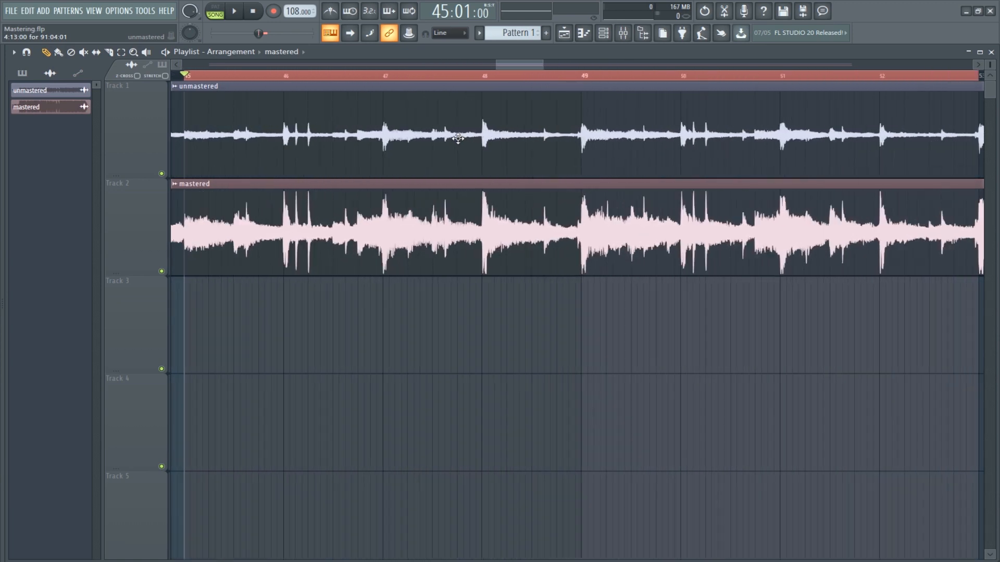
{"action": "scroll", "coordinate": [476, 140], "scroll_direction": "up", "scroll_amount": 2}
{"action": "scroll", "coordinate": [483, 140], "scroll_direction": "down", "scroll_amount": 1}
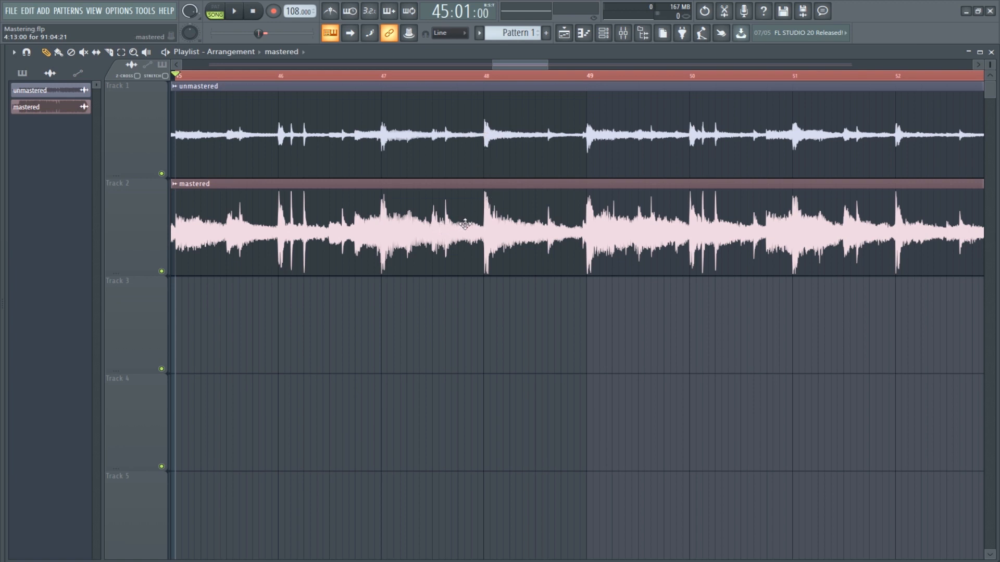
{"action": "scroll", "coordinate": [465, 224], "scroll_direction": "up", "scroll_amount": 6}
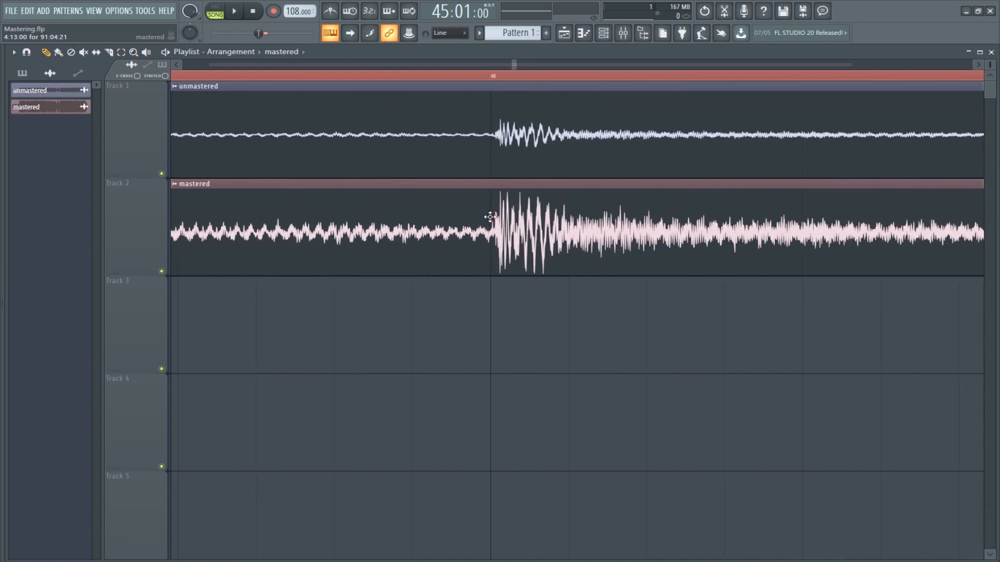
{"action": "scroll", "coordinate": [490, 216], "scroll_direction": "up", "scroll_amount": 2}
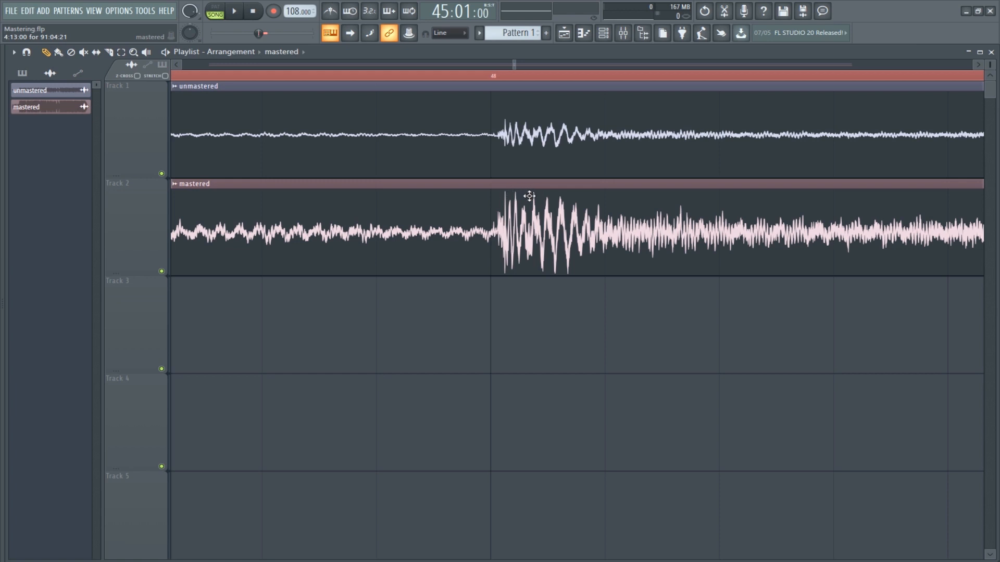
{"action": "scroll", "coordinate": [536, 201], "scroll_direction": "down", "scroll_amount": 3}
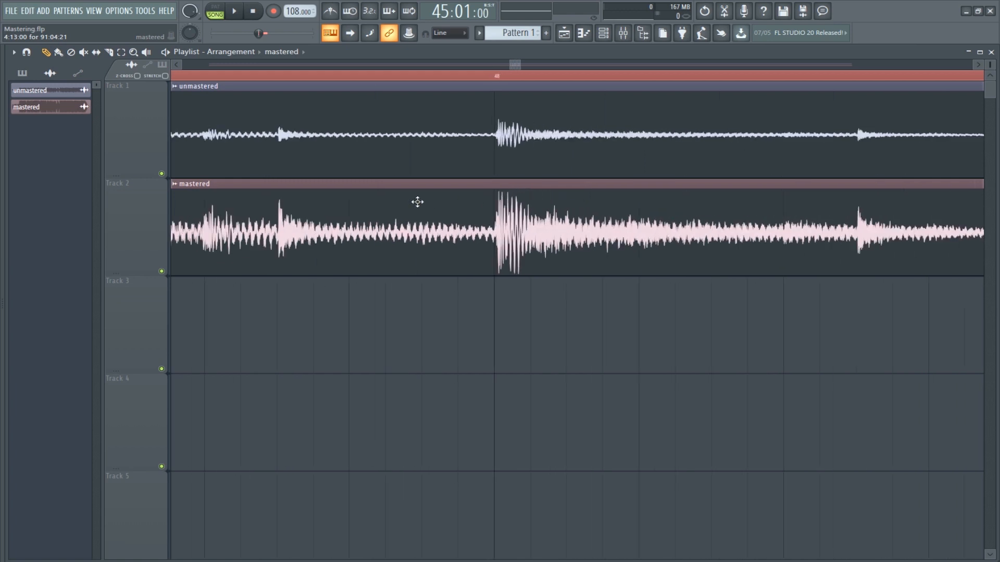
{"action": "scroll", "coordinate": [282, 218], "scroll_direction": "up", "scroll_amount": 5}
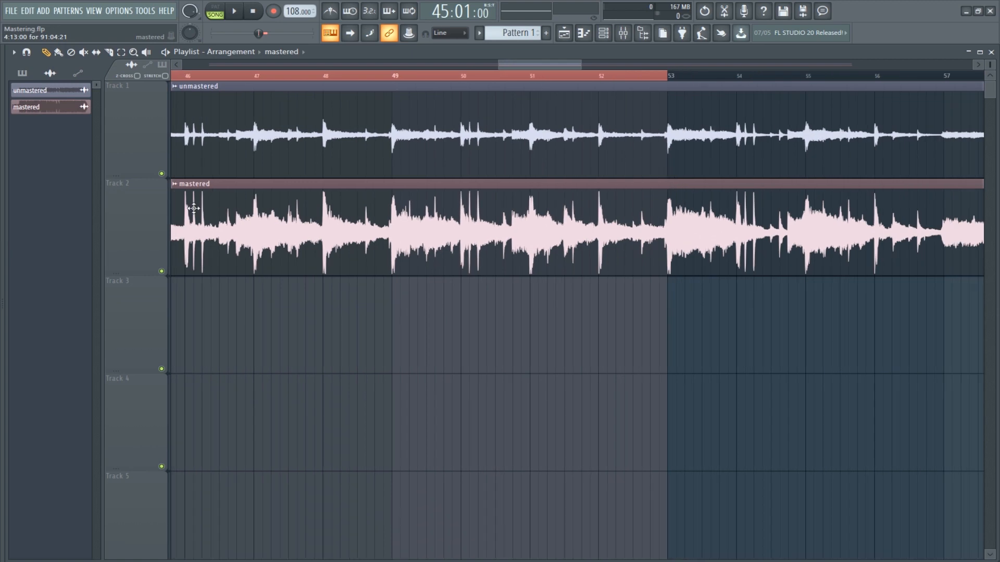
{"action": "scroll", "coordinate": [224, 210], "scroll_direction": "up", "scroll_amount": 4}
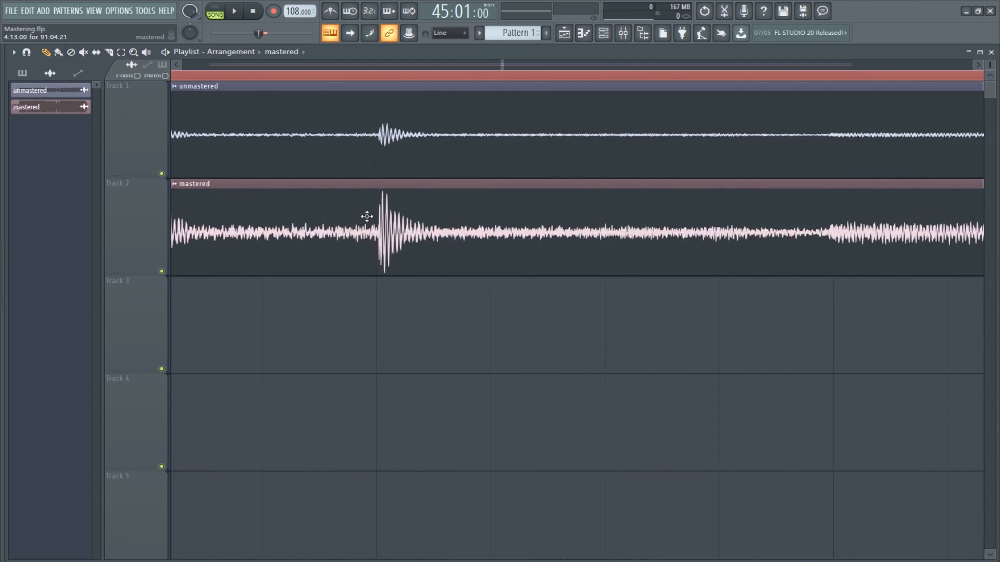
{"action": "scroll", "coordinate": [368, 215], "scroll_direction": "down", "scroll_amount": 6}
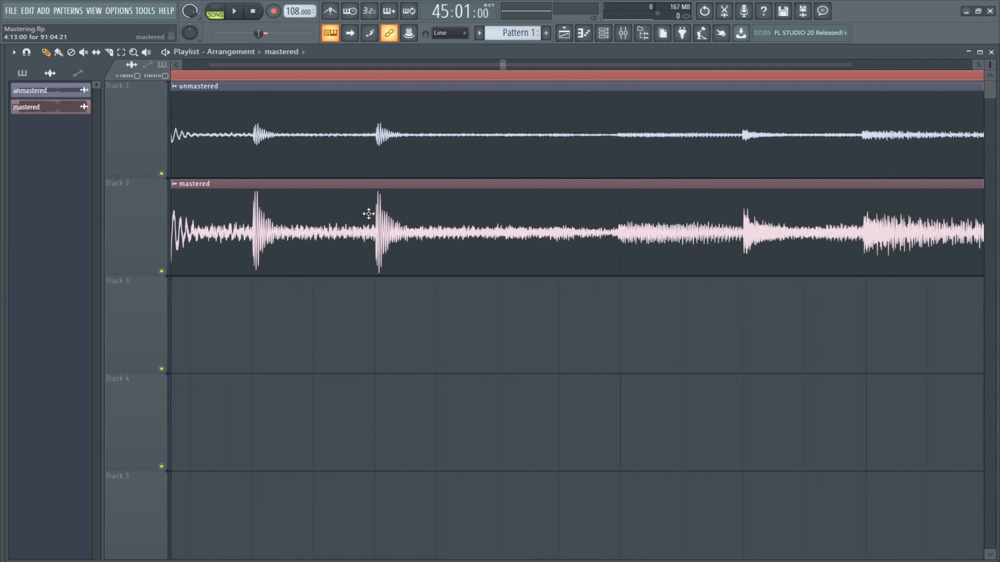
{"action": "scroll", "coordinate": [370, 214], "scroll_direction": "down", "scroll_amount": 1}
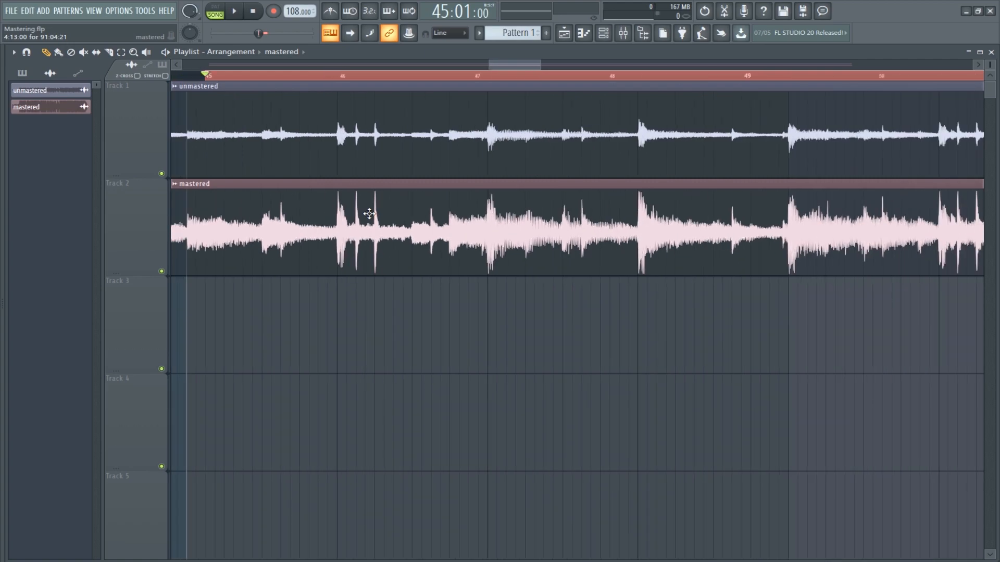
{"action": "scroll", "coordinate": [369, 214], "scroll_direction": "down", "scroll_amount": 8}
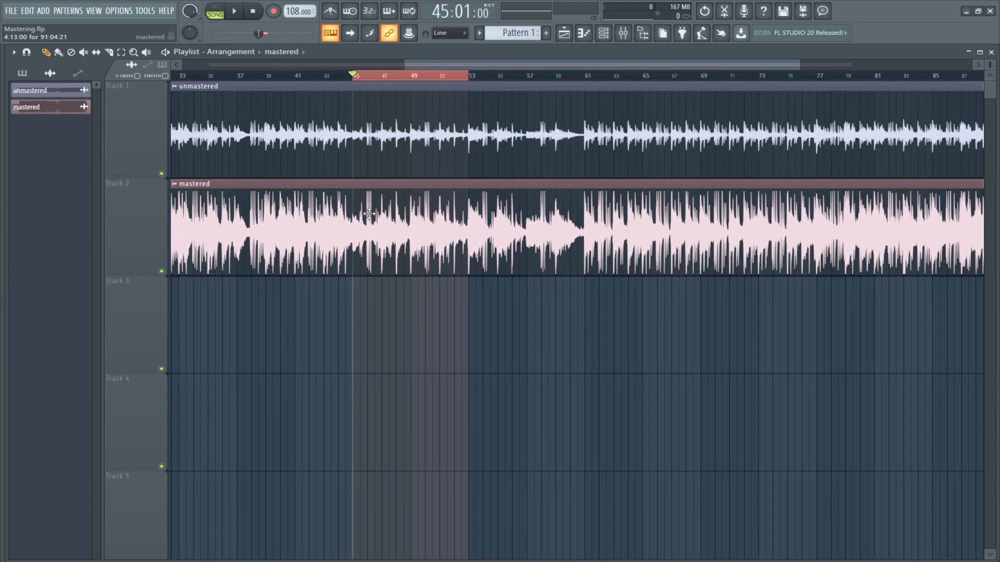
{"action": "scroll", "coordinate": [368, 214], "scroll_direction": "down", "scroll_amount": 4}
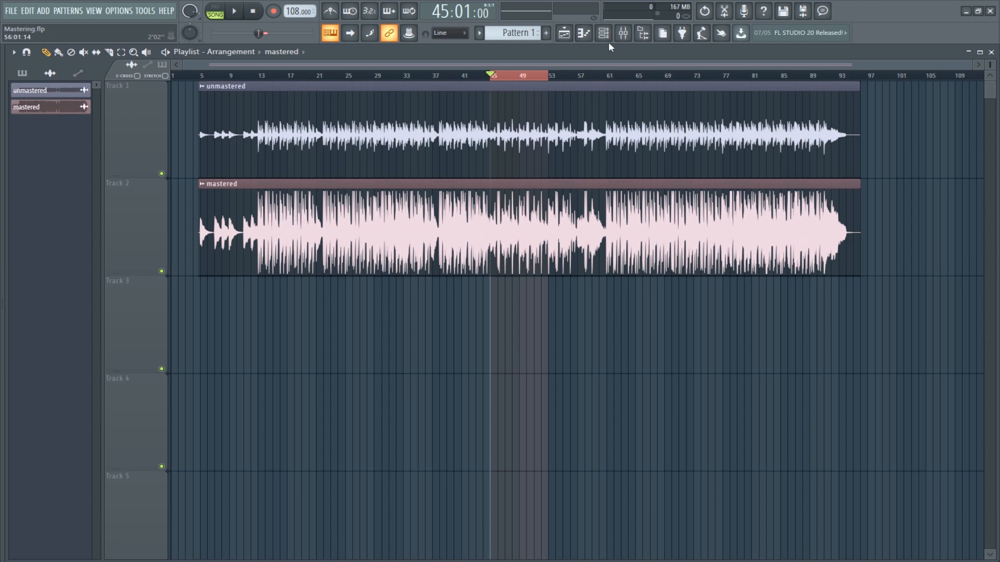
- Unmute the unmastered mixer track, mute the mastered one, and play the looped section to hear the unmastered version
{"action": "left_click", "coordinate": [623, 33]}
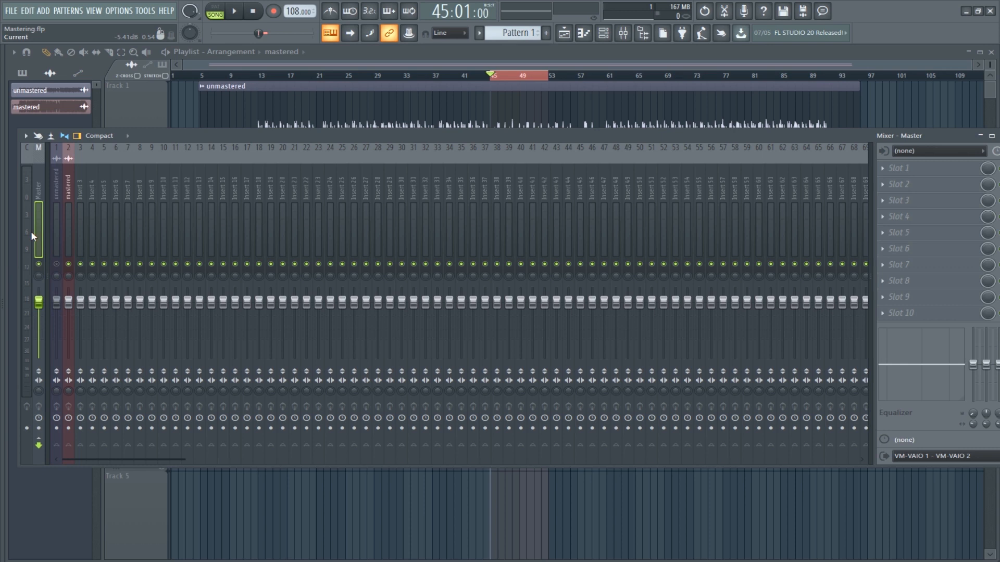
{"action": "left_click", "coordinate": [59, 190]}
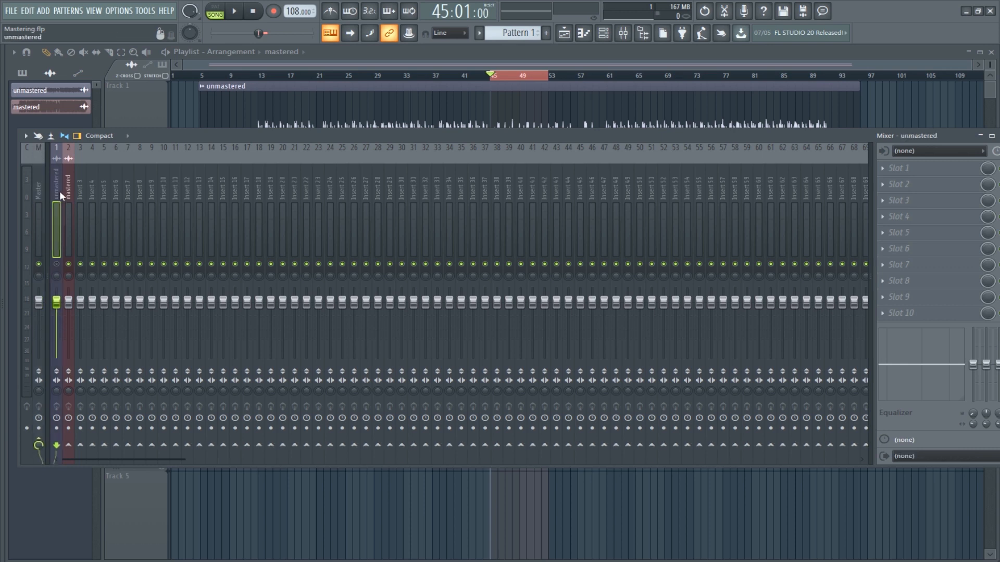
{"action": "left_click", "coordinate": [59, 263]}
{"action": "left_click", "coordinate": [69, 263]}
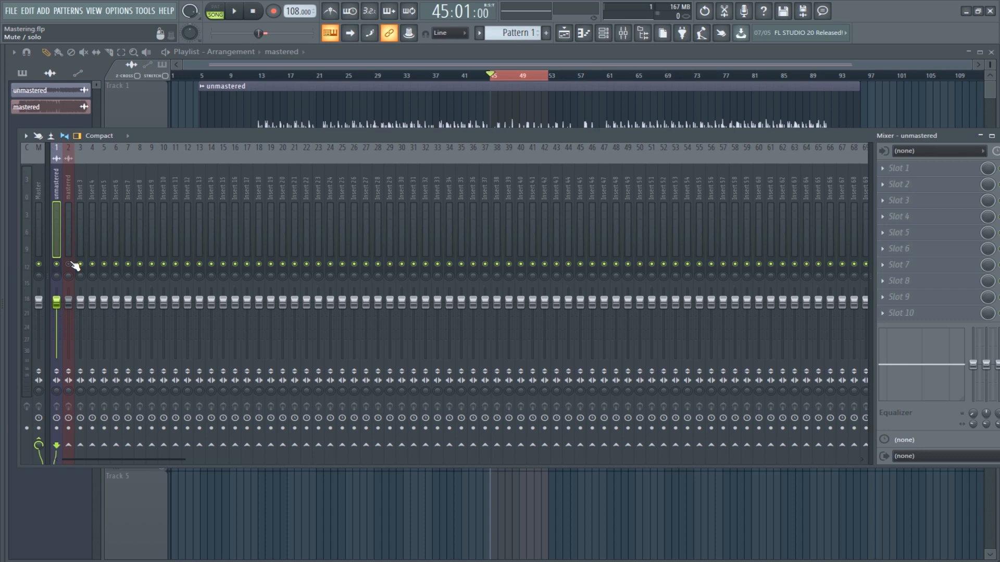
{"action": "key", "text": "space"}
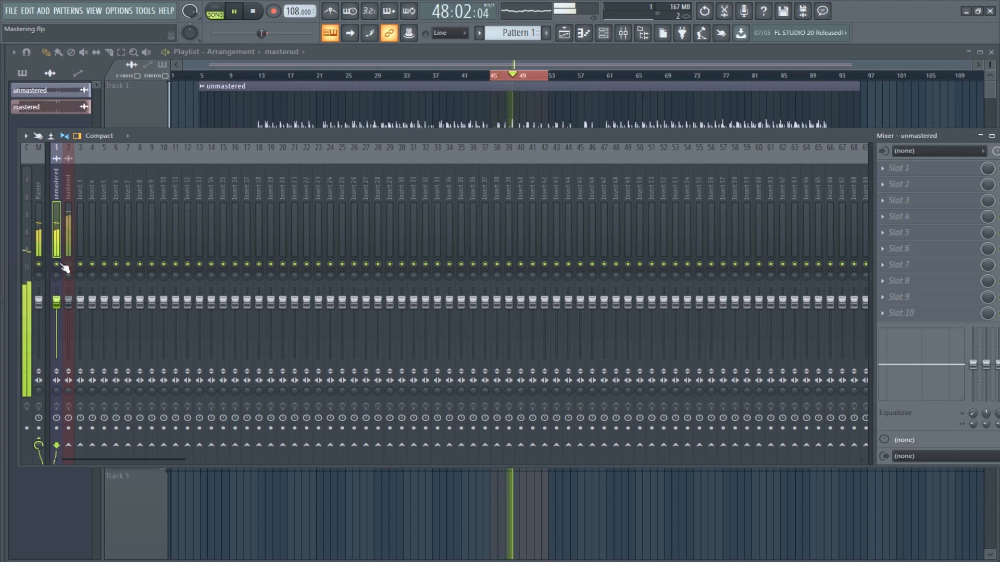
- Switch playback to the mastered track by muting the unmastered one, check the Master channel level, and stop playback
{"action": "left_click", "coordinate": [60, 264]}
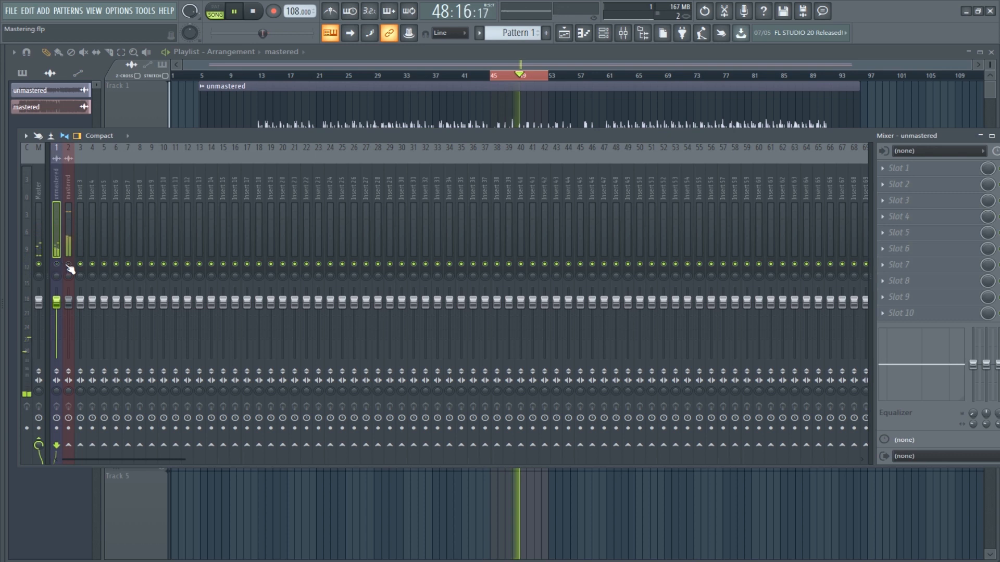
{"action": "left_click", "coordinate": [67, 264]}
{"action": "left_click", "coordinate": [37, 198]}
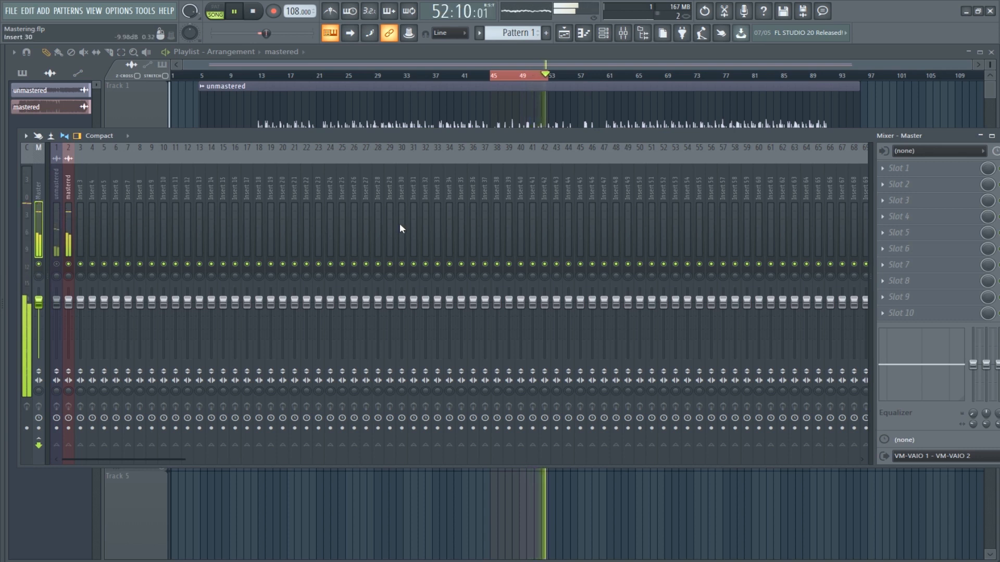
{"action": "key", "text": "space"}
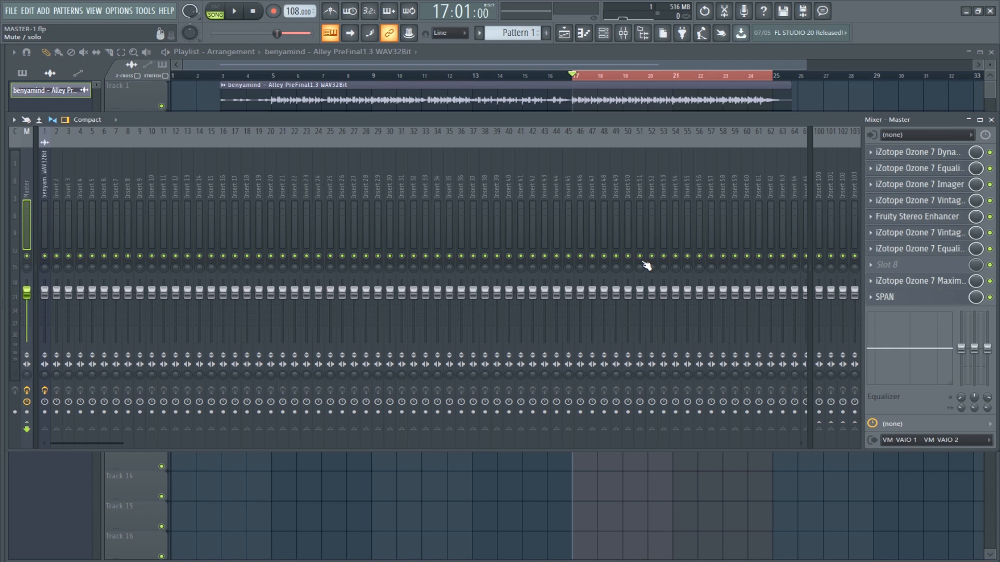
- Open SPAN from the Master channel's effect chain and play the song to examine its frequency spectrum
{"action": "left_click", "coordinate": [901, 298]}
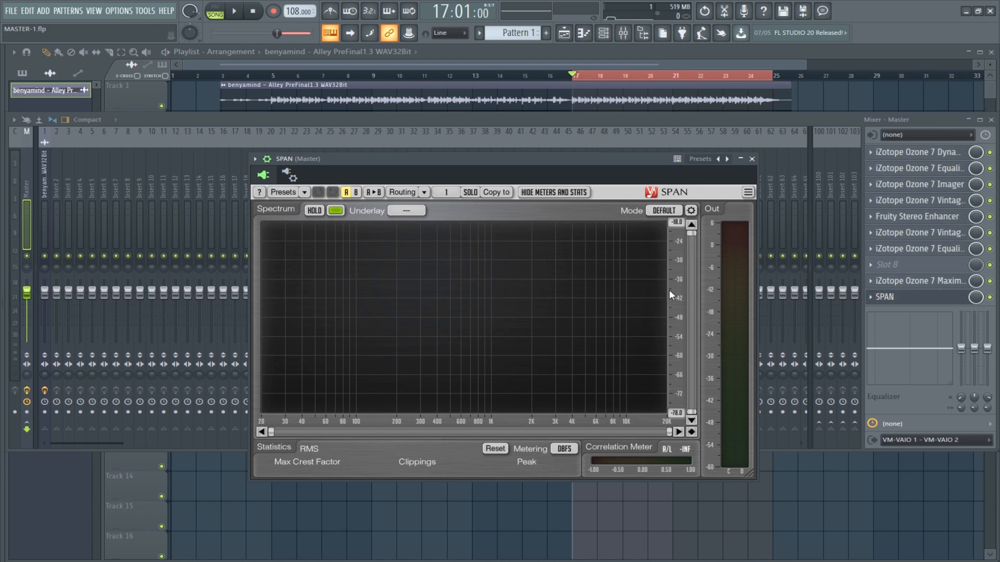
{"action": "key", "text": "space"}
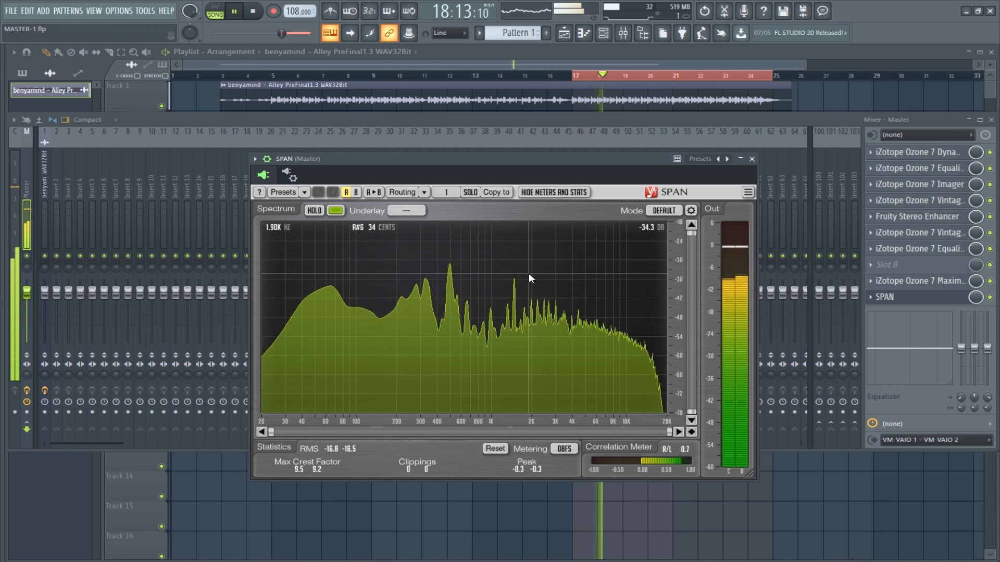
{"action": "key", "text": "space"}
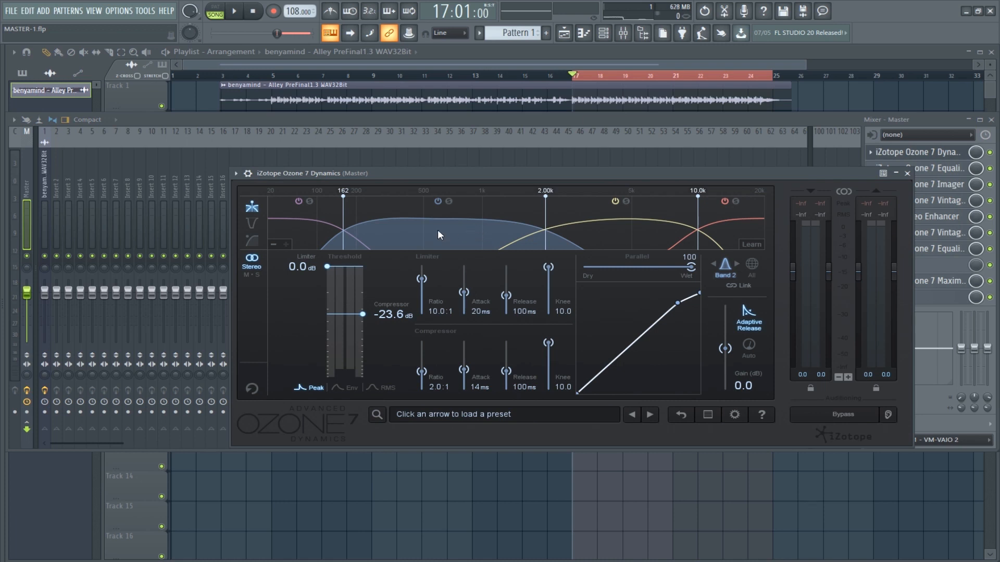
- Review the compressor settings of the four Ozone 7 Dynamics bands and set the crossover between bands 2 and 3 to 2.01 kHz
{"action": "left_click", "coordinate": [315, 237]}
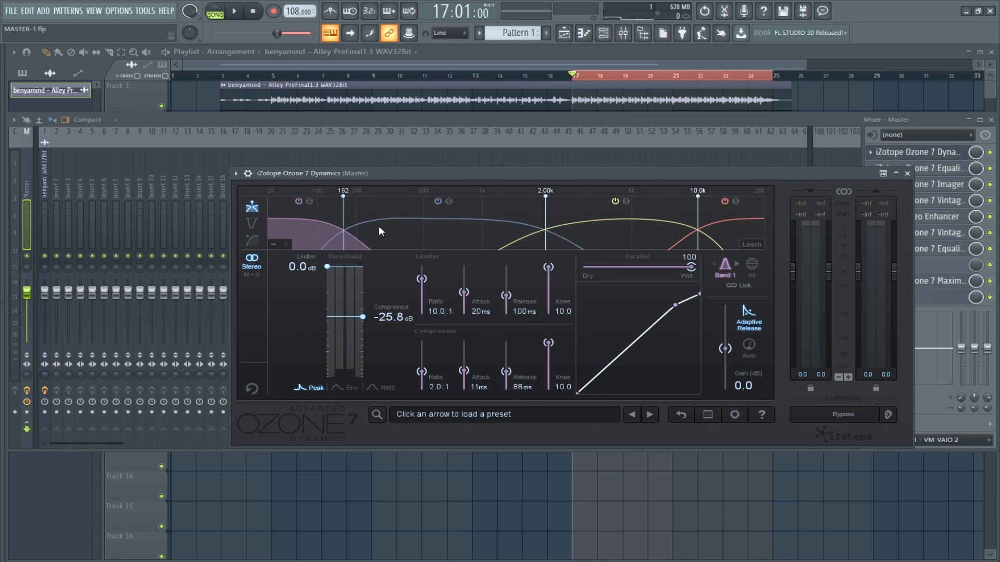
{"action": "left_click", "coordinate": [433, 226]}
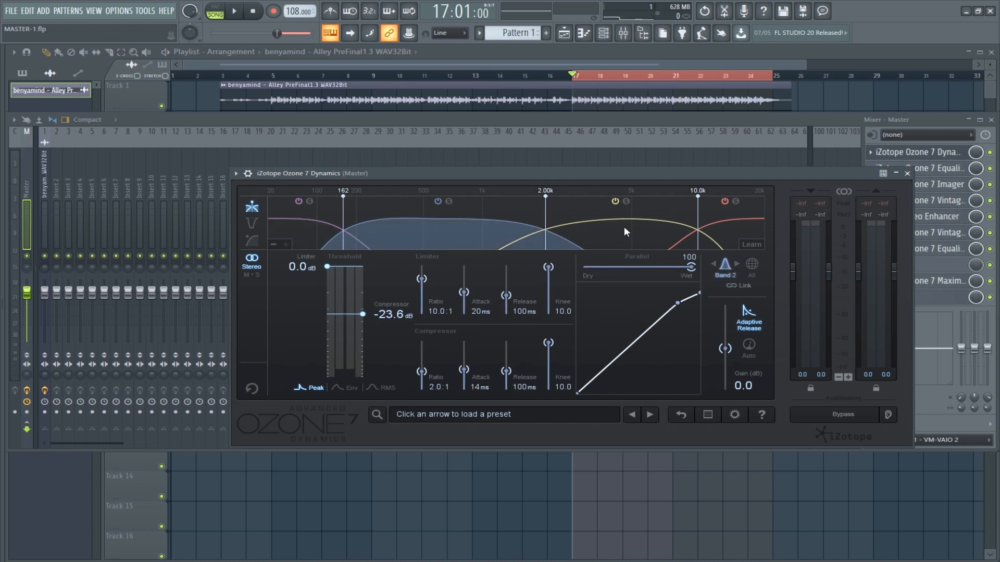
{"action": "left_click", "coordinate": [623, 227]}
{"action": "left_click", "coordinate": [728, 234]}
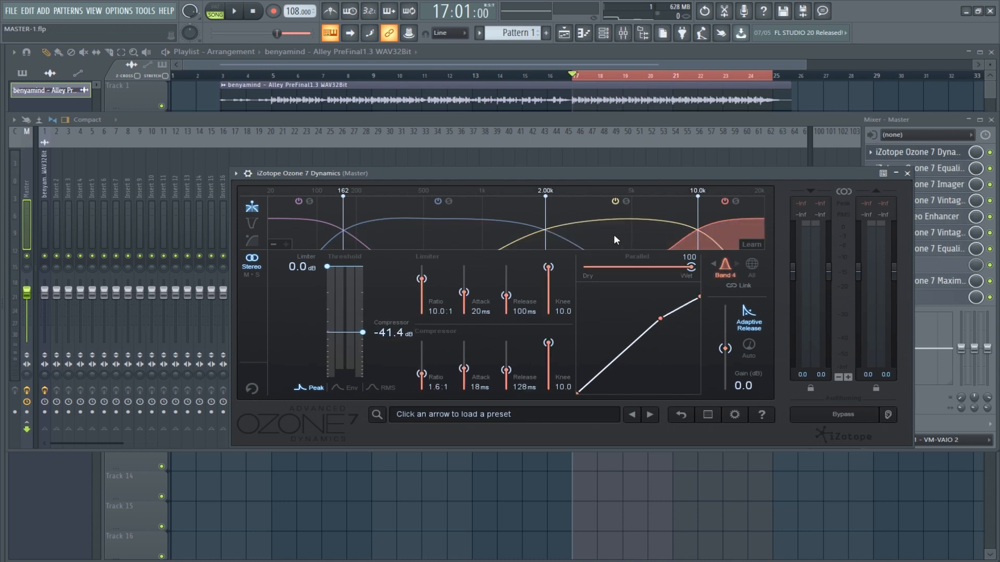
{"action": "mouse_move", "coordinate": [547, 225]}
{"action": "left_mouse_down"}
{"action": "mouse_move", "coordinate": [485, 225]}
{"action": "mouse_move", "coordinate": [546, 226]}
{"action": "left_mouse_up"}
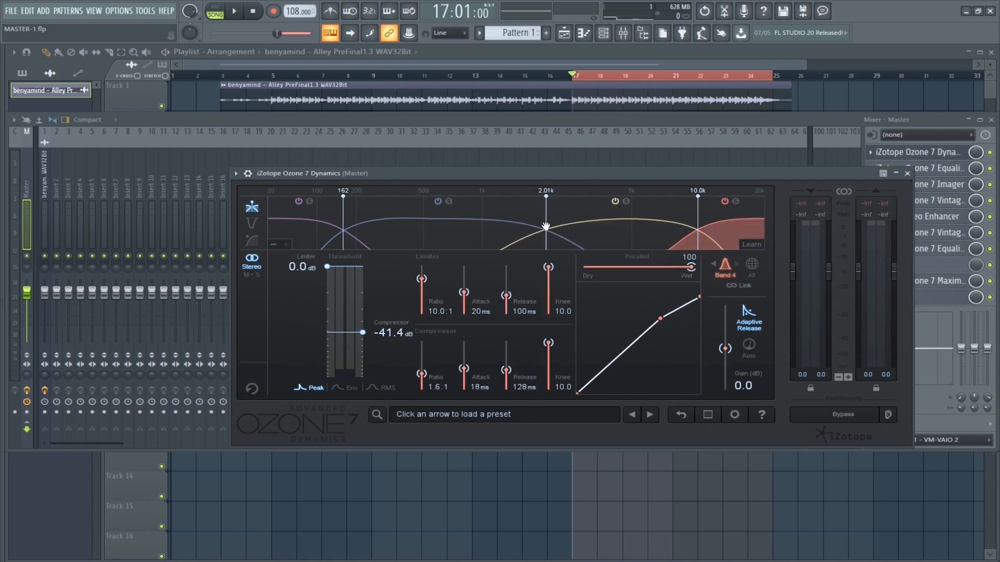
- Select band 1 in Dynamics, close the plugin, and play the song to examine the low end in SPAN
{"action": "left_click", "coordinate": [316, 238]}
{"action": "left_click", "coordinate": [907, 173]}
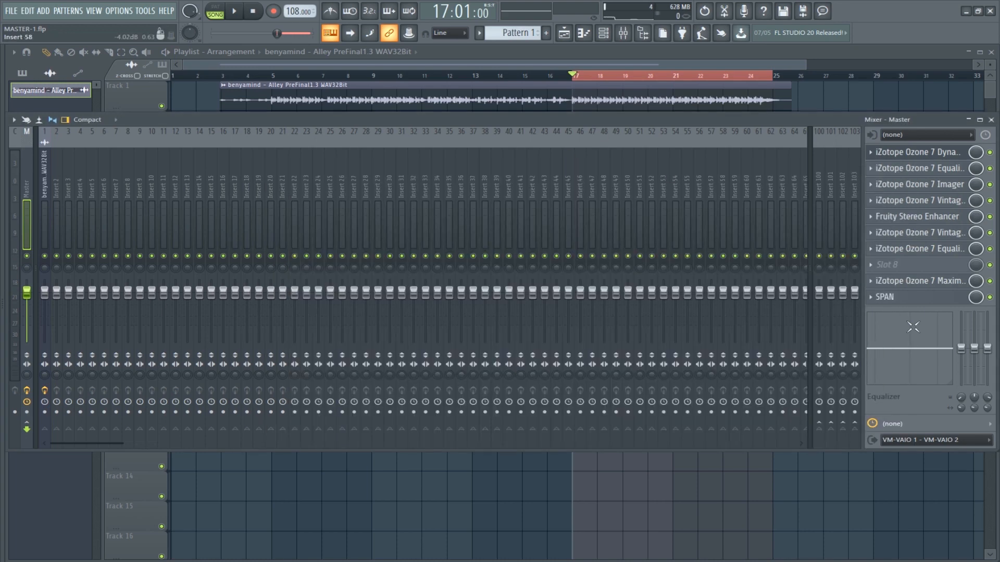
{"action": "left_click", "coordinate": [926, 298]}
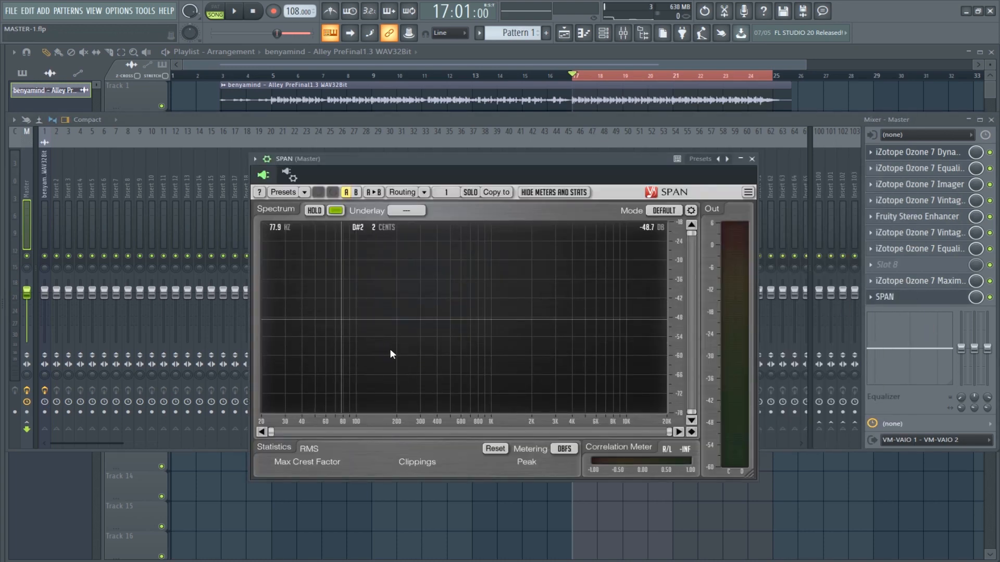
{"action": "key", "text": "space"}
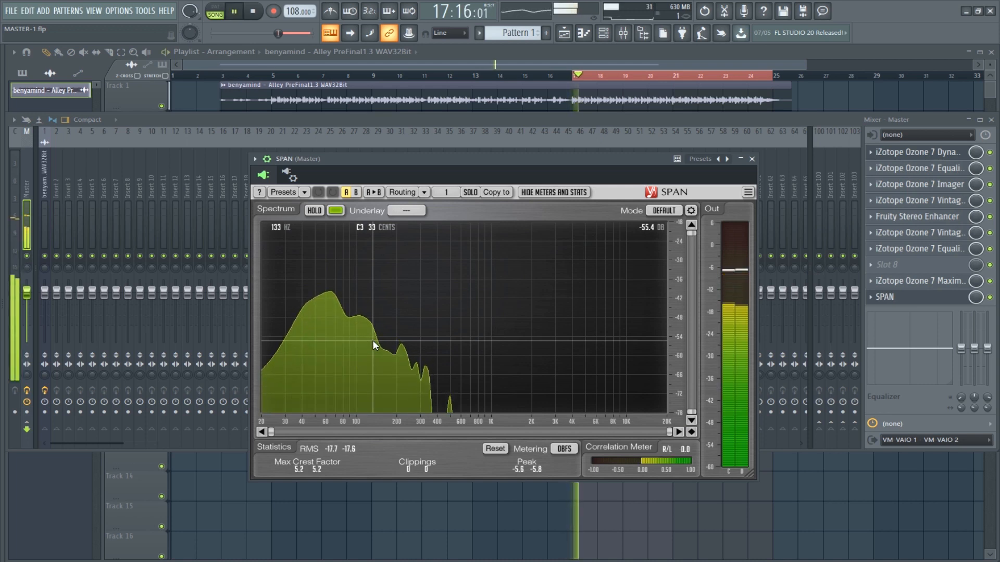
- Reopen Ozone 7 Dynamics, check band 1's gain reduction trace during playback, and return to the crossover spectrum view
{"action": "left_click", "coordinate": [932, 152]}
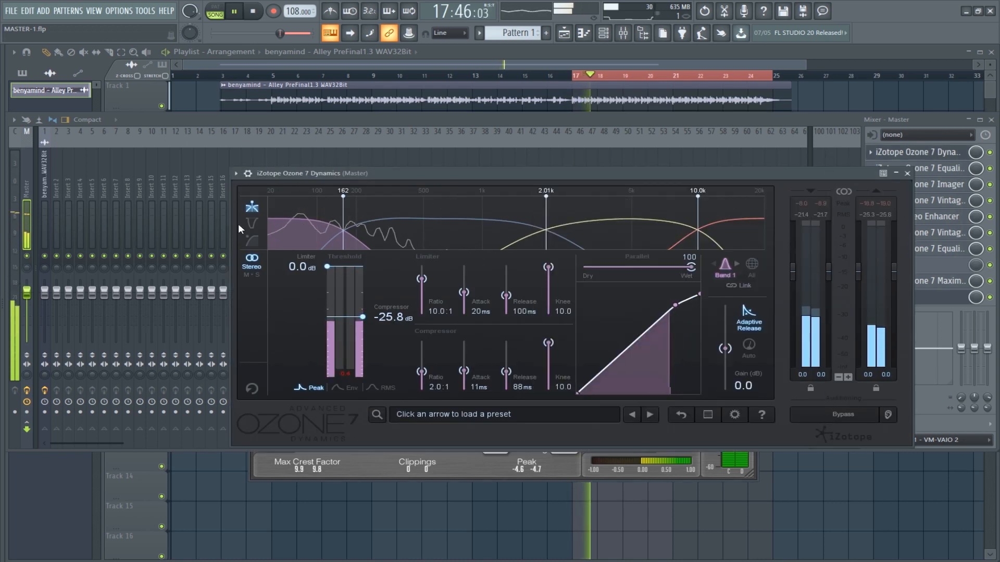
{"action": "left_click", "coordinate": [251, 220]}
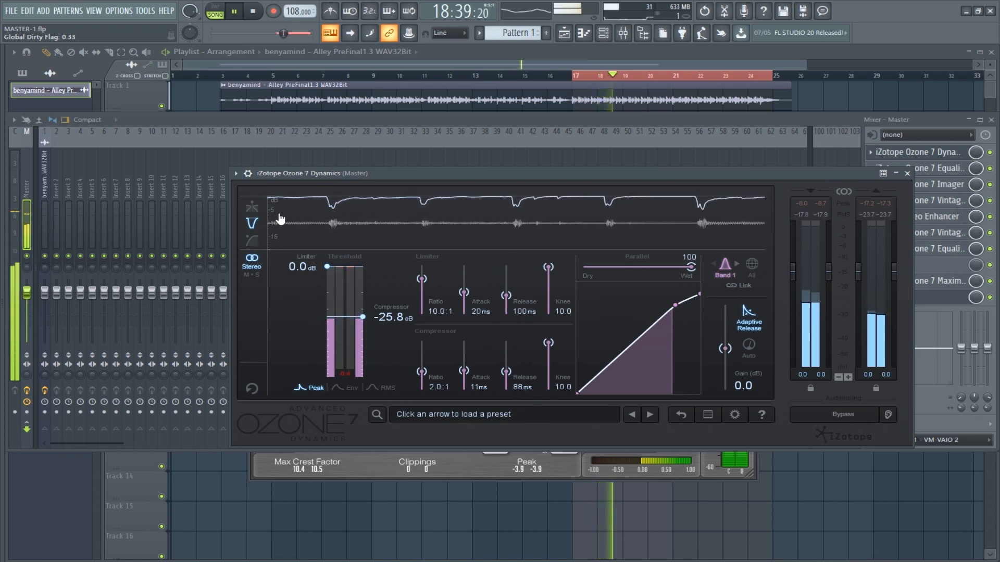
{"action": "left_click", "coordinate": [252, 208]}
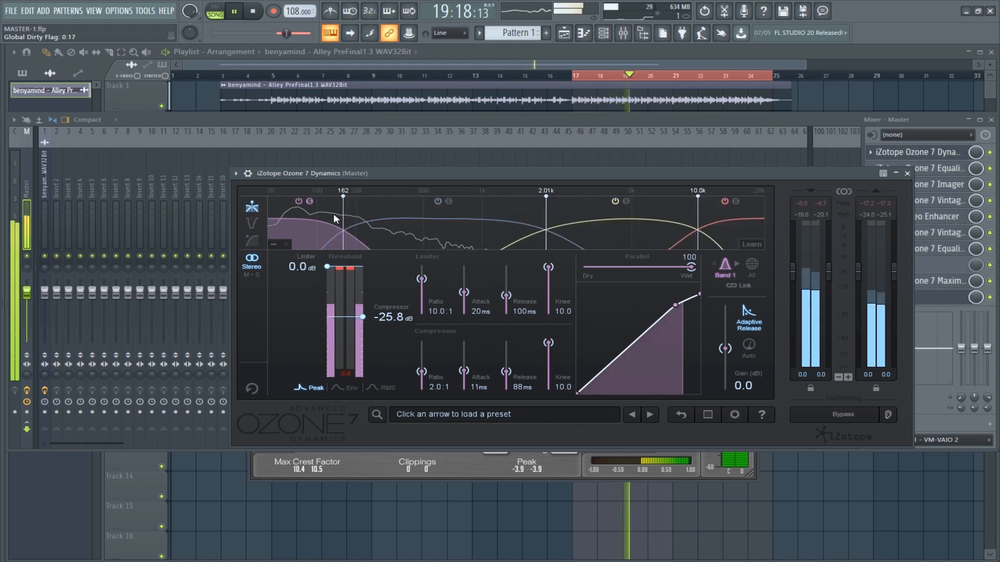
- Check band 2's gain reduction trace, stop playback, and view band 3's compressor settings in the crossover view
{"action": "left_click", "coordinate": [458, 229]}
{"action": "left_click", "coordinate": [250, 220]}
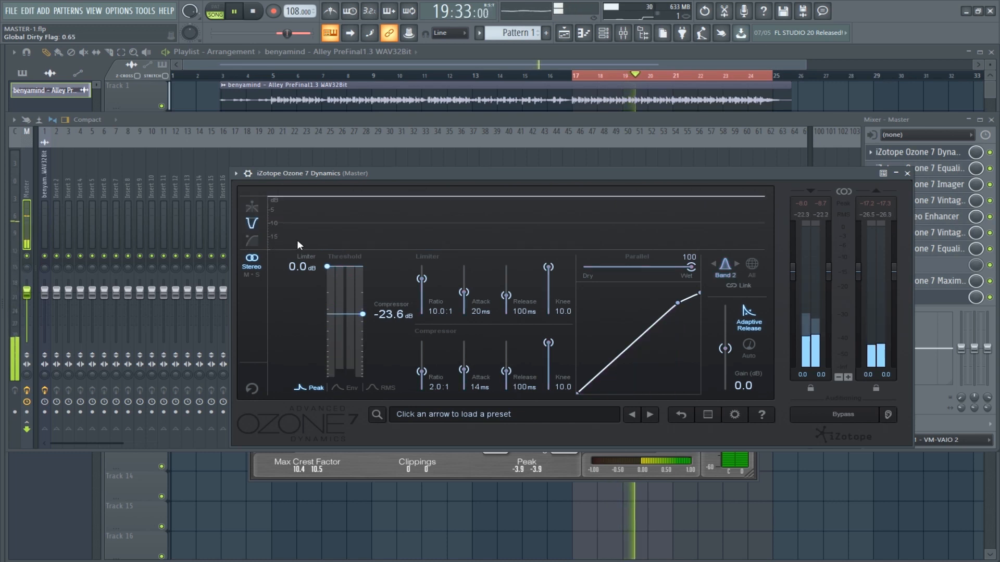
{"action": "left_click", "coordinate": [248, 206]}
{"action": "key", "text": "space"}
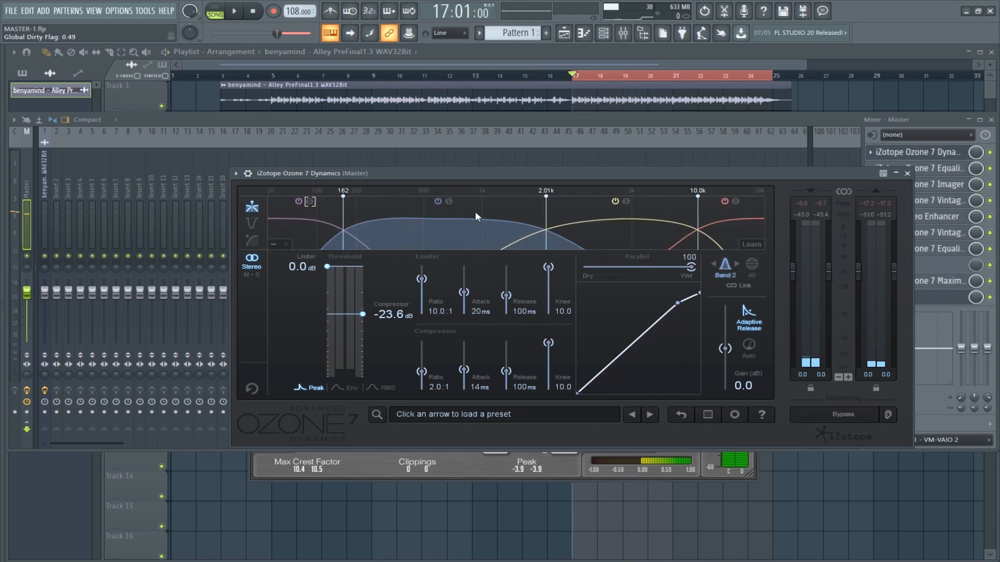
{"action": "left_click", "coordinate": [617, 230]}
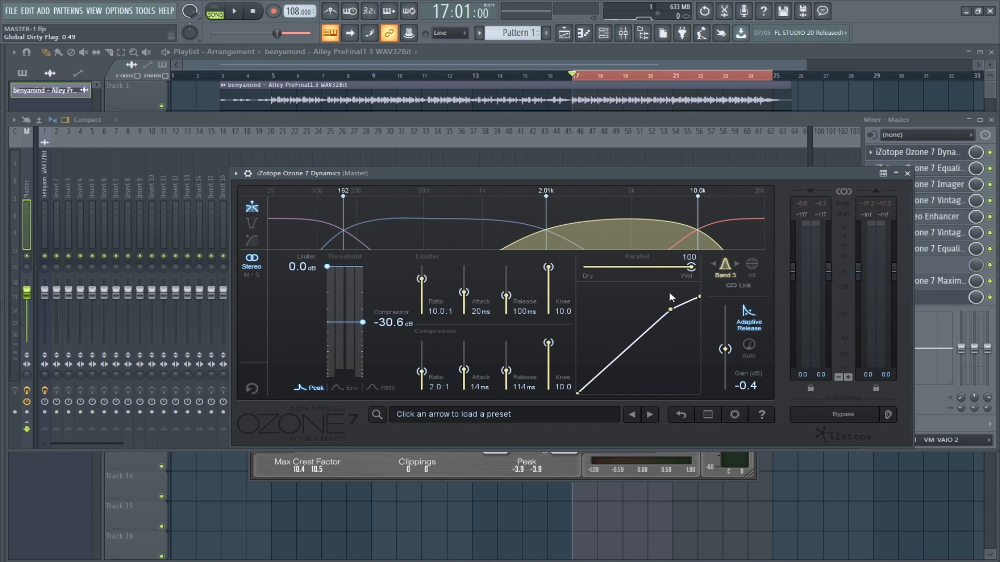
- Inspect band 4's compressor settings in Ozone 7 Dynamics, check its gain reduction trace, and return to the crossover view
{"action": "left_click", "coordinate": [733, 232]}
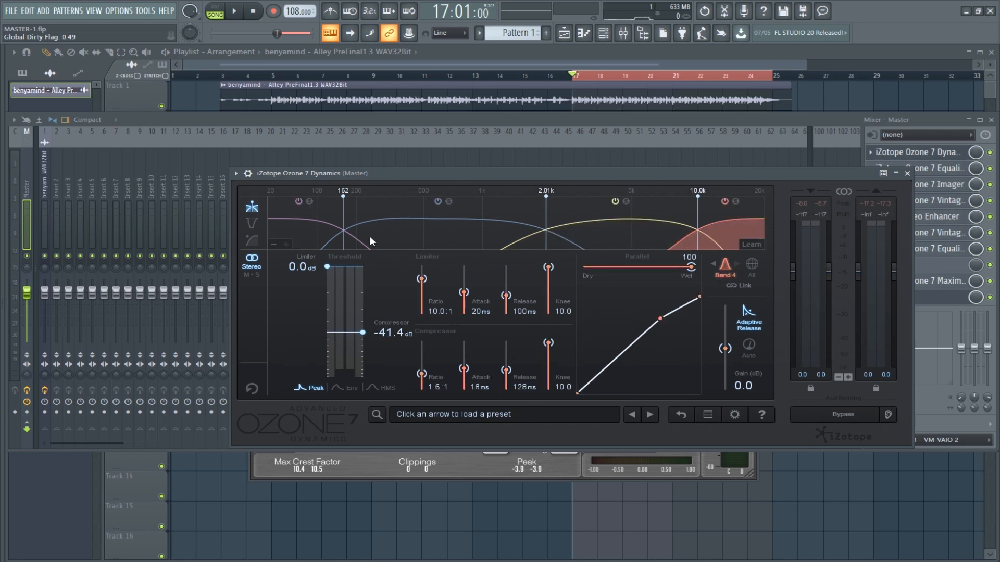
{"action": "left_click", "coordinate": [252, 221]}
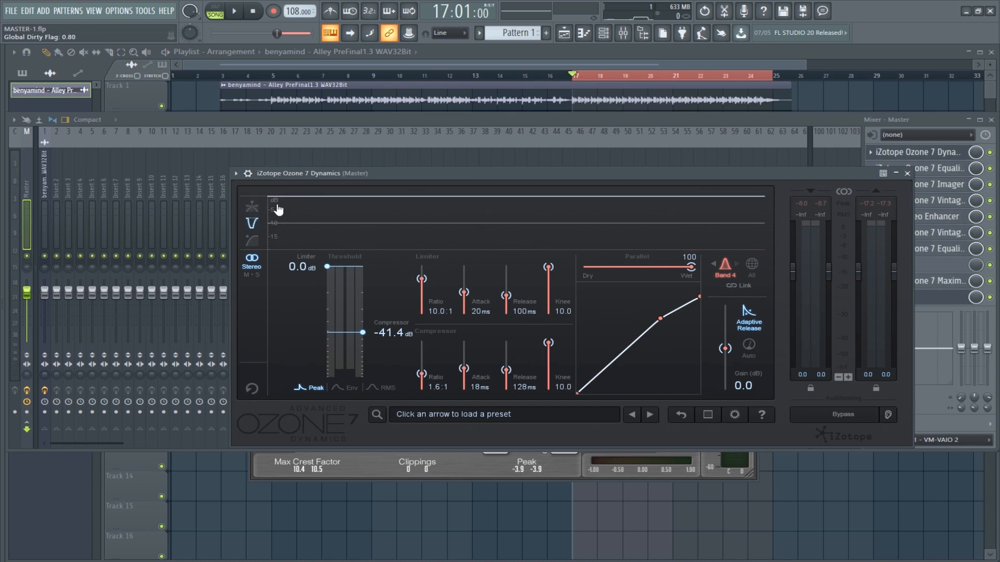
{"action": "left_click", "coordinate": [251, 207]}
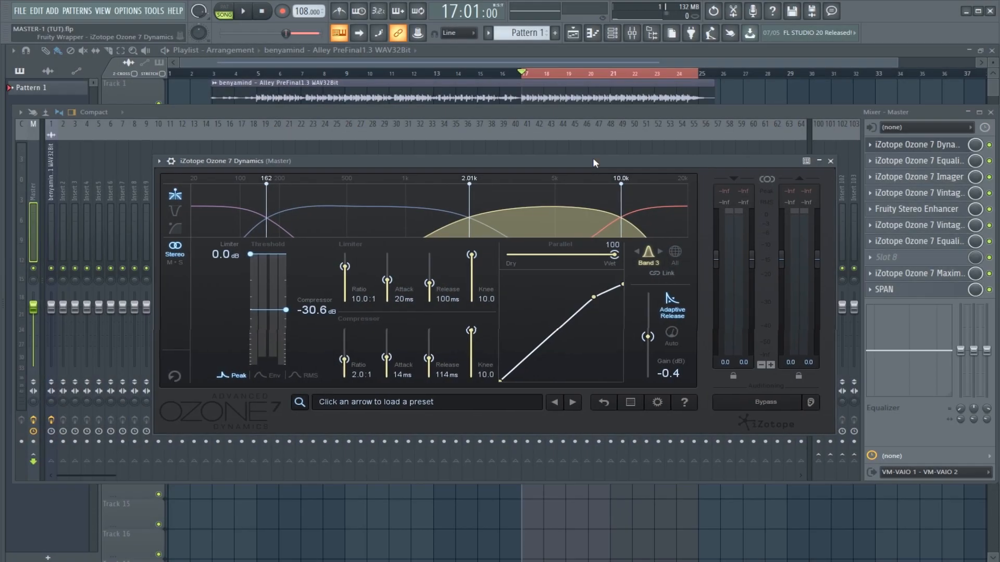
- Reposition and close the Ozone 7 Dynamics window, and disable all effect slots on the Master channel
{"action": "left_click_drag", "start_coordinate": [594, 159], "coordinate": [589, 163]}
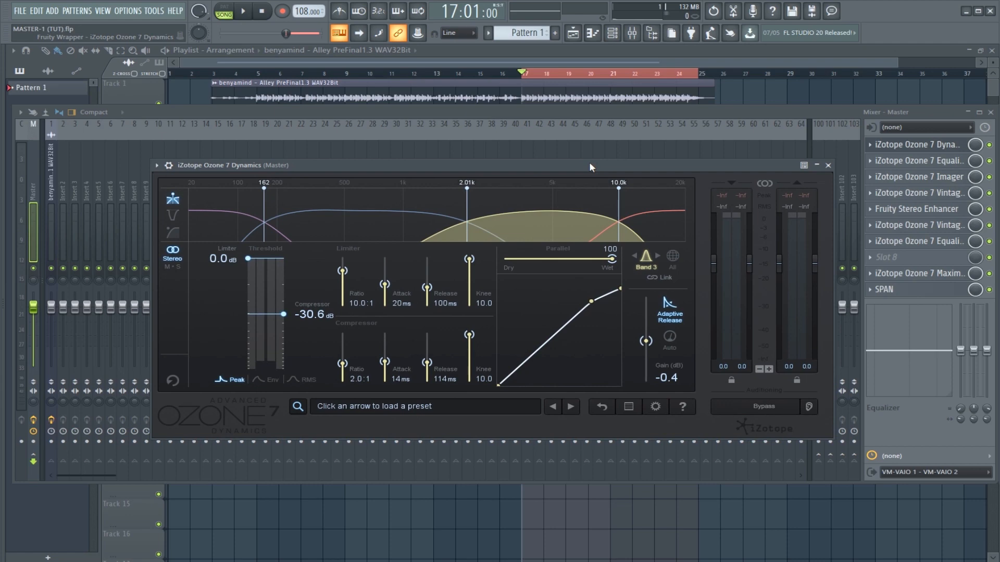
{"action": "left_click_drag", "start_coordinate": [590, 164], "coordinate": [588, 164]}
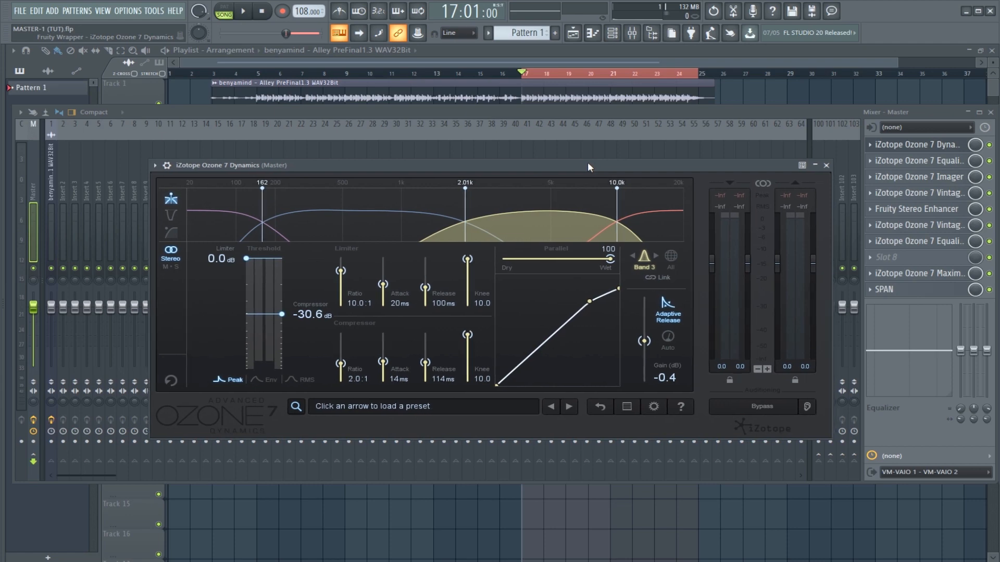
{"action": "right_click", "coordinate": [991, 146]}
{"action": "left_click", "coordinate": [992, 149]}
{"action": "left_click", "coordinate": [991, 146]}
{"action": "left_click", "coordinate": [818, 165]}
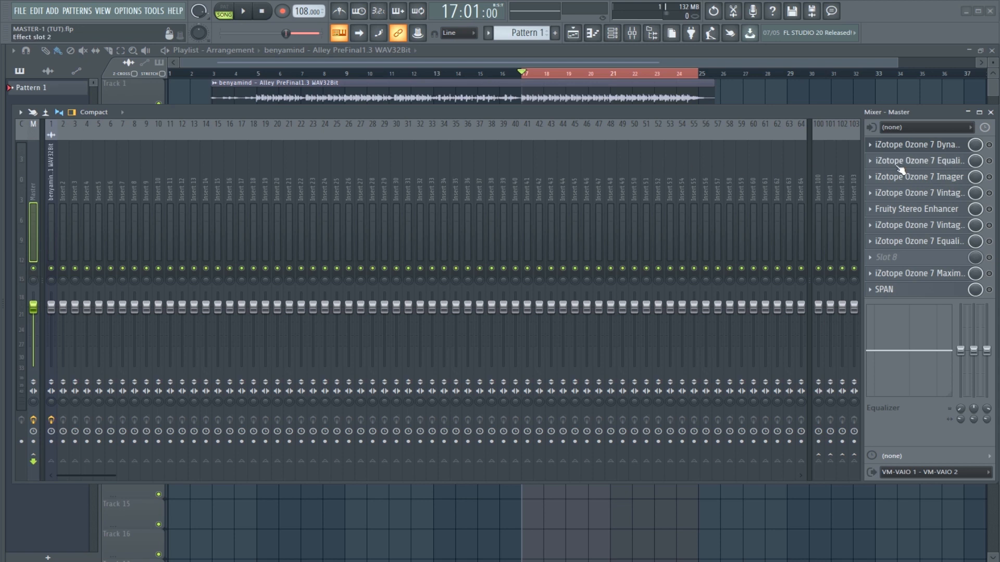
- Play the song without effects, enable only the Ozone 7 Dynamics slot, and play it again to compare
{"action": "key", "text": "space"}
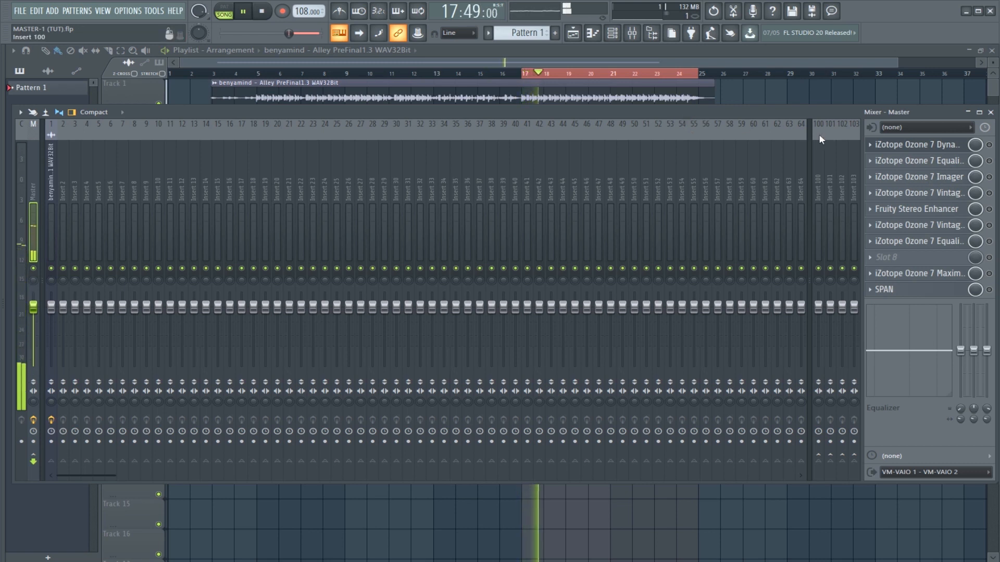
{"action": "key", "text": "space"}
{"action": "left_click", "coordinate": [989, 145]}
{"action": "key", "text": "space"}
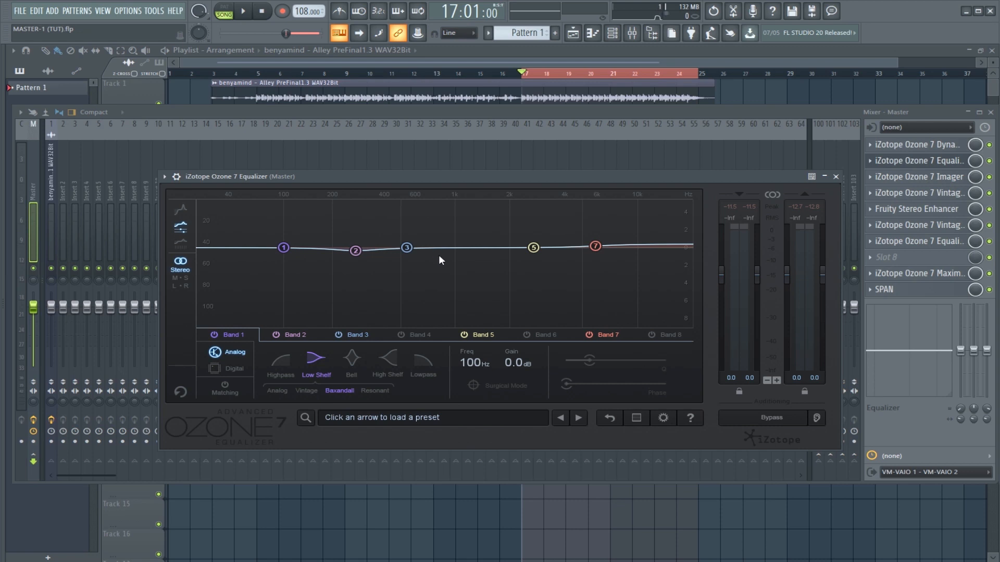
- Review bands 7, 2 and 1 and the filter shape choices in Ozone 7 Equalizer, and play the song to watch its spectrum
{"action": "left_click", "coordinate": [594, 245]}
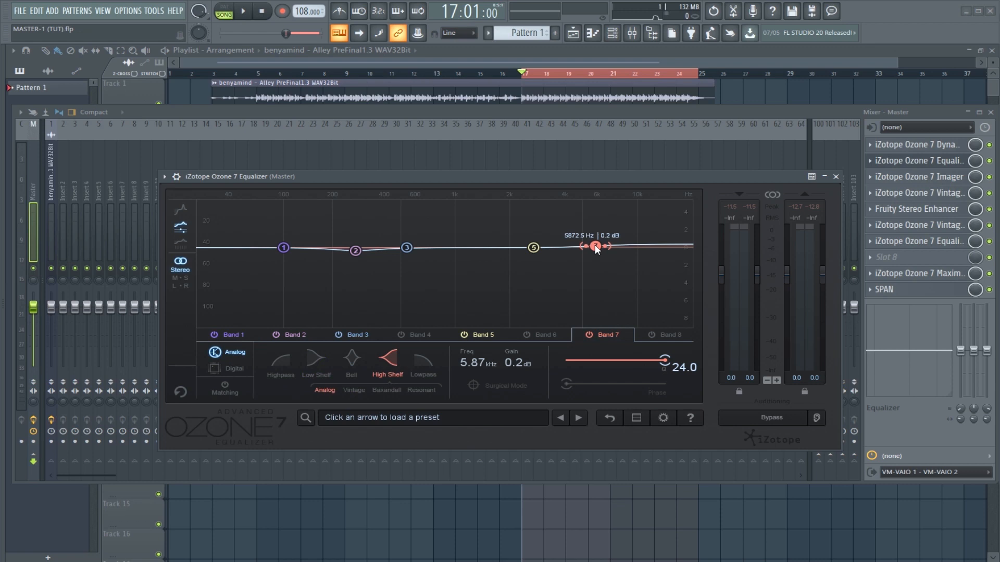
{"action": "left_click", "coordinate": [353, 251]}
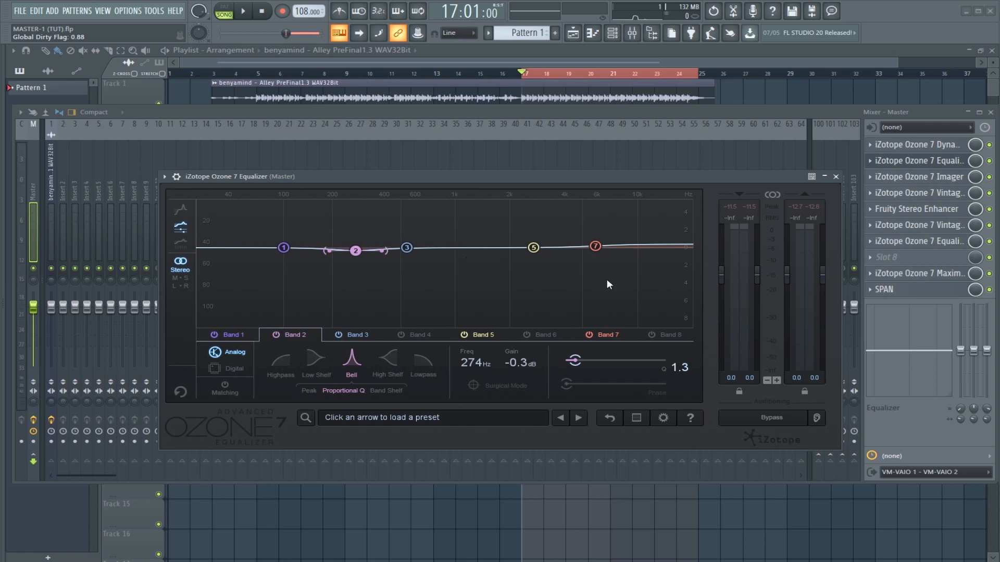
{"action": "right_click", "coordinate": [283, 247]}
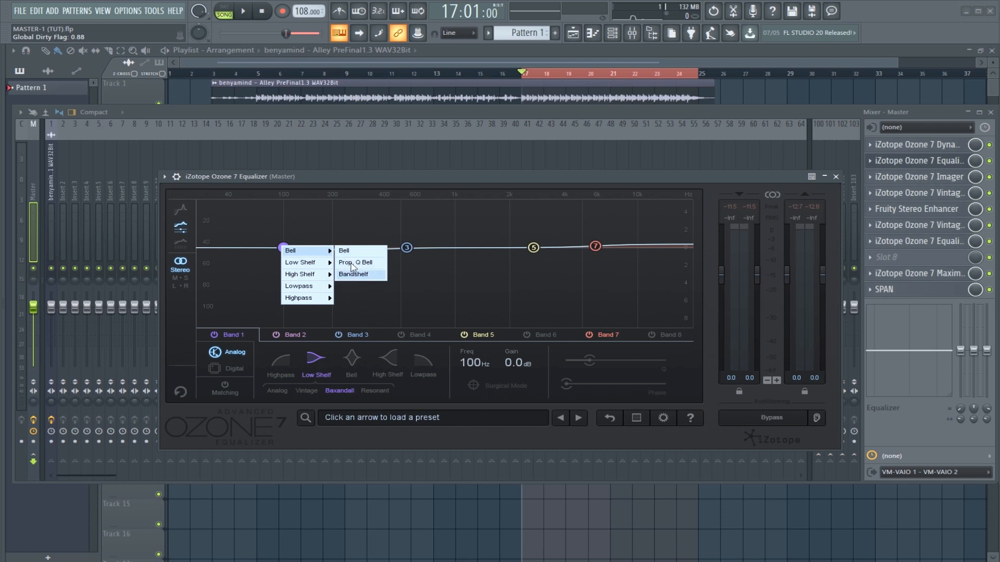
{"action": "left_click", "coordinate": [371, 180]}
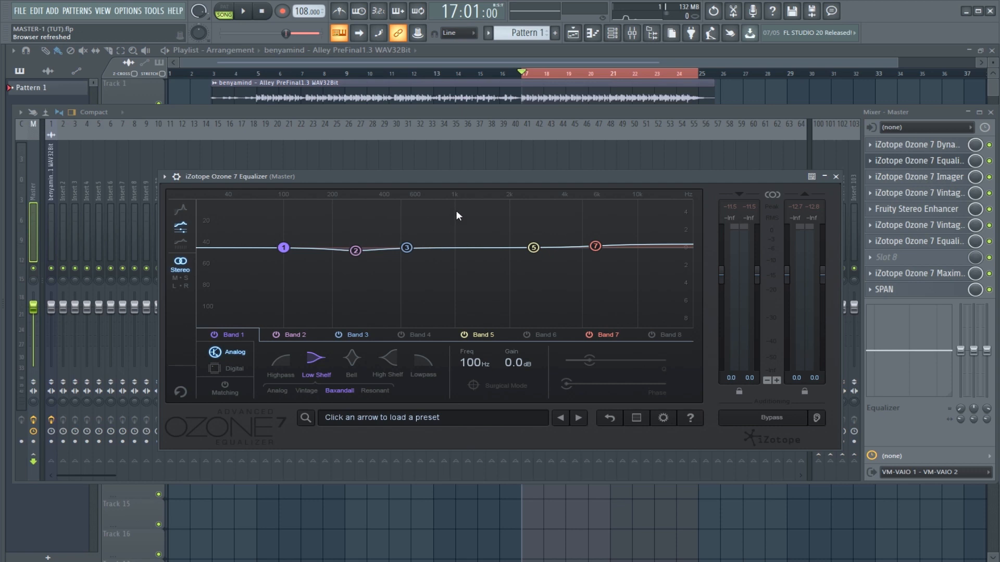
{"action": "key", "text": "space"}
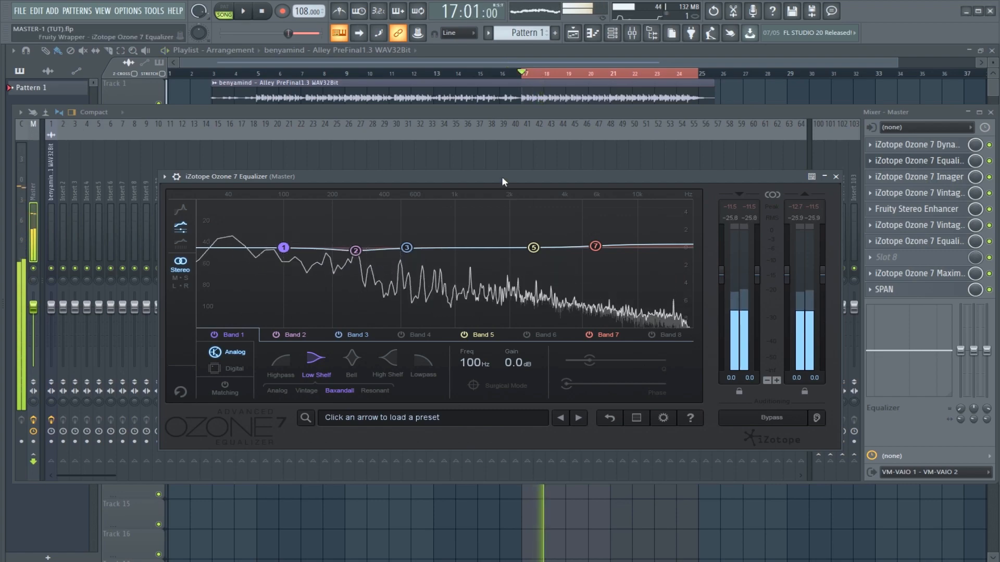
{"action": "key", "text": "space"}
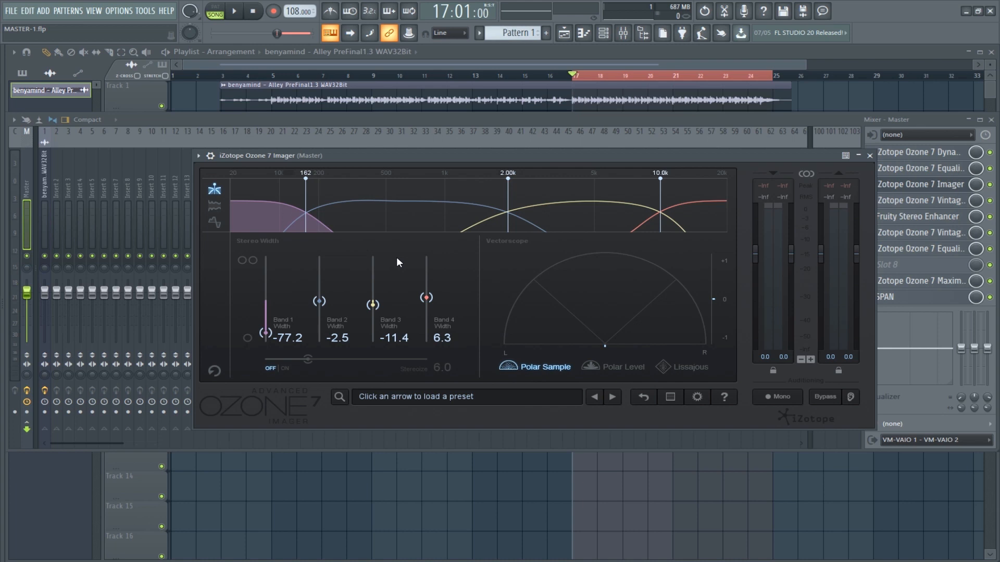
- Select band 2 in Ozone 7 Imager and set its stereo width to -2.5 while the song plays
{"action": "left_click", "coordinate": [409, 218]}
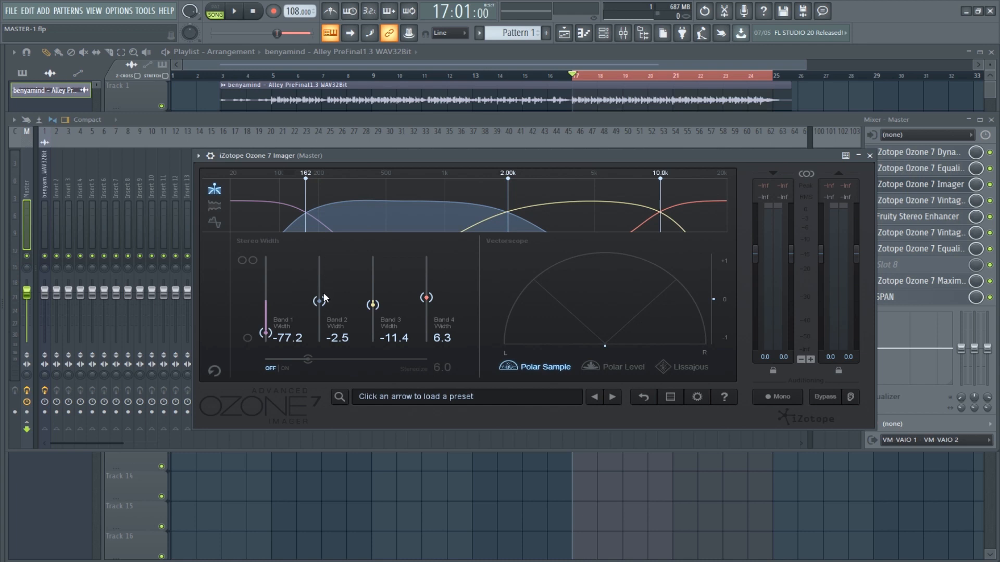
{"action": "key", "text": "space"}
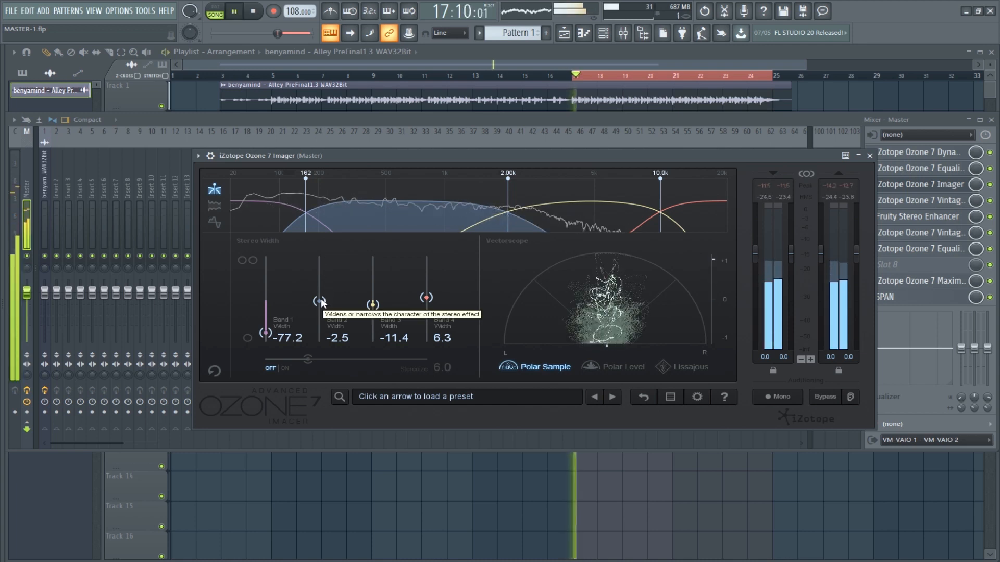
{"action": "mouse_move", "coordinate": [322, 302]}
{"action": "left_mouse_down"}
{"action": "mouse_move", "coordinate": [321, 250]}
{"action": "mouse_move", "coordinate": [324, 346]}
{"action": "mouse_move", "coordinate": [320, 300]}
{"action": "left_mouse_up"}
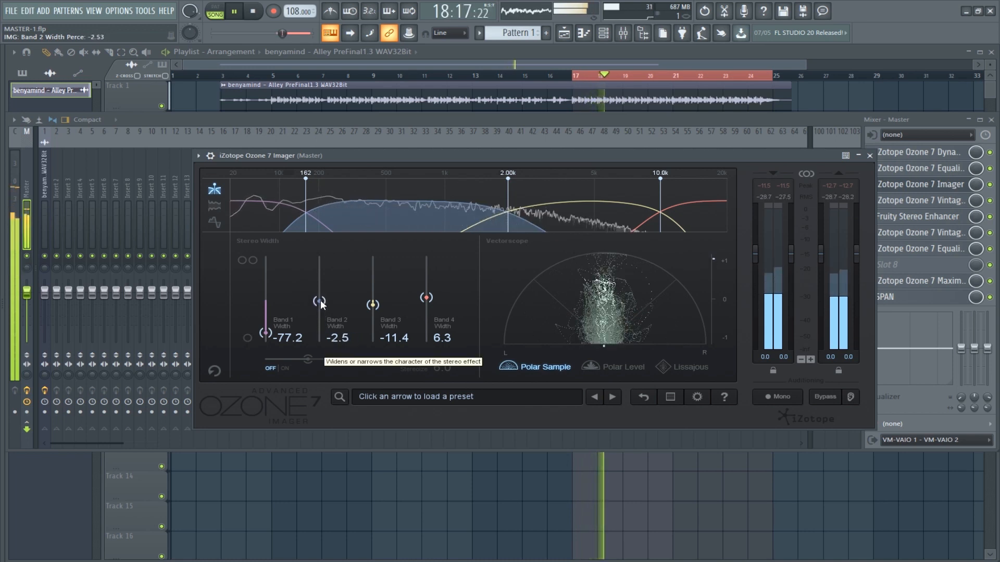
{"action": "key", "text": "space"}
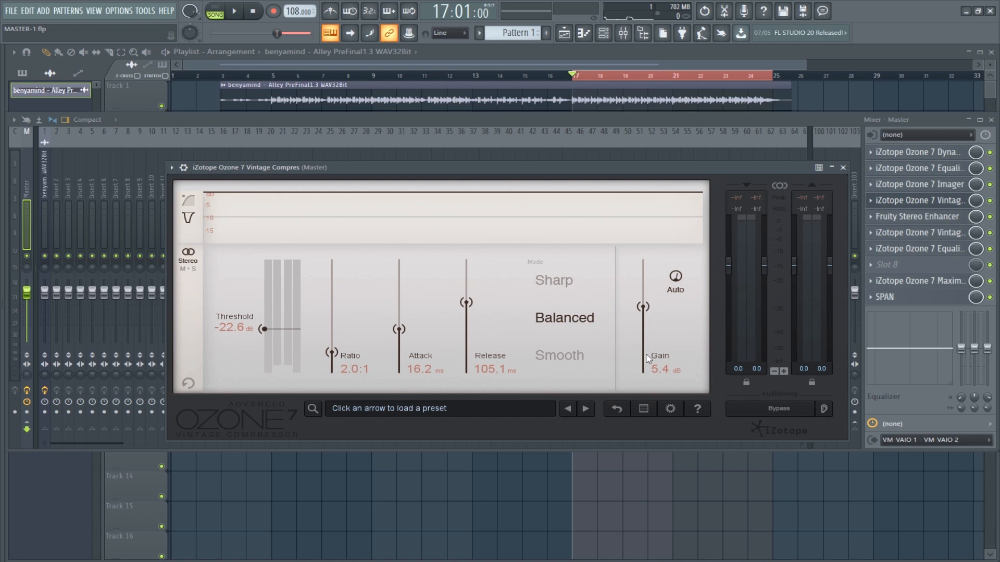
- Set the Ozone 7 Vintage Compressor gain to 4.4 dB and play the song to check the gain reduction
{"action": "left_click_drag", "start_coordinate": [644, 310], "coordinate": [645, 314]}
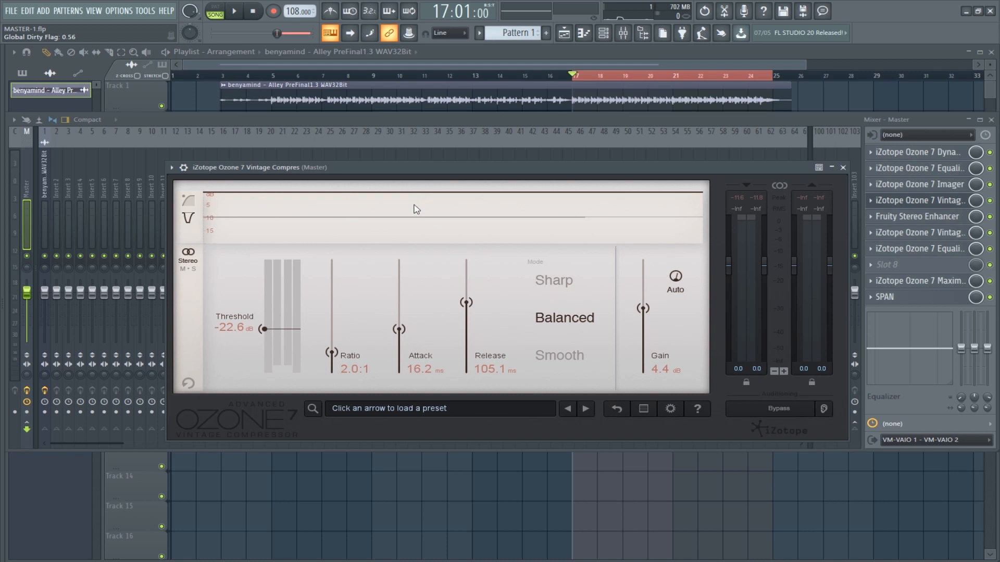
{"action": "key", "text": "space"}
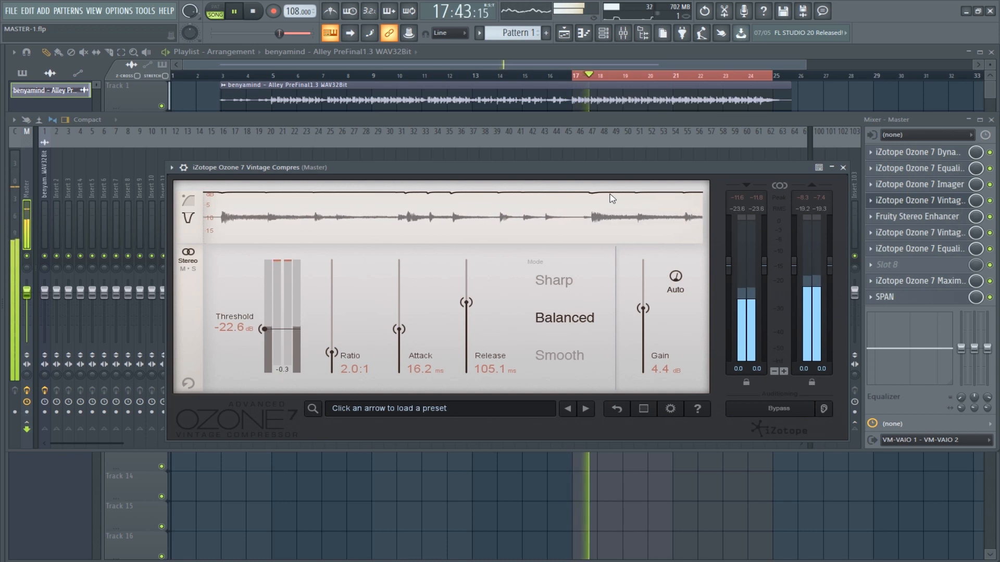
{"action": "key", "text": "space"}
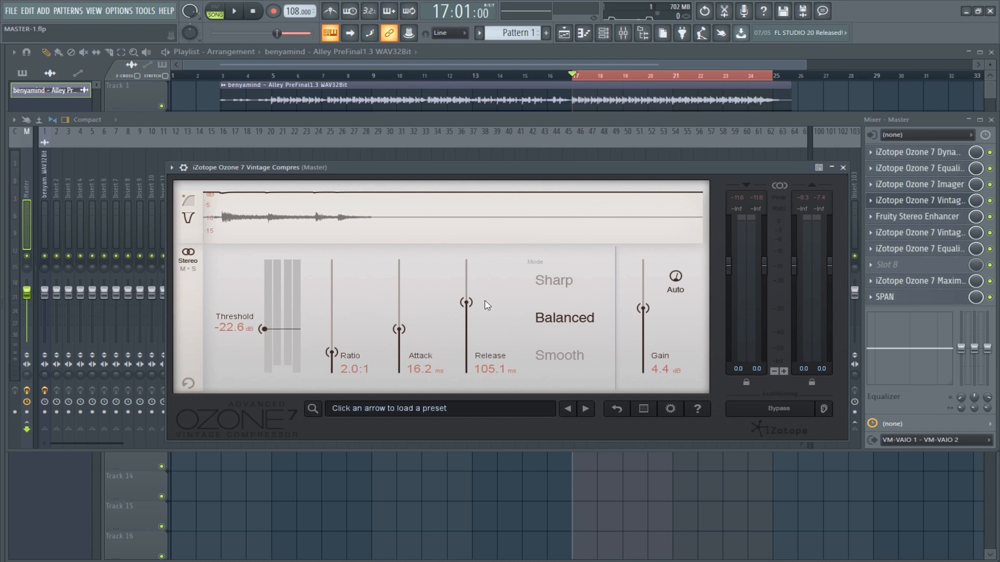
- Switch the Vintage Compressor mode to Smooth and play the song to check the gain reduction in that mode
{"action": "left_click", "coordinate": [568, 354]}
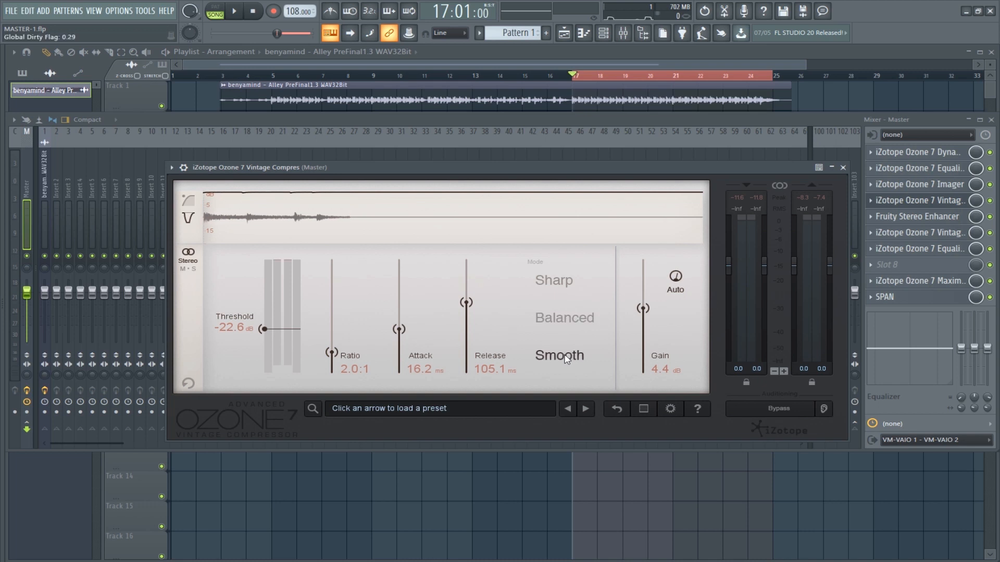
{"action": "key", "text": "space"}
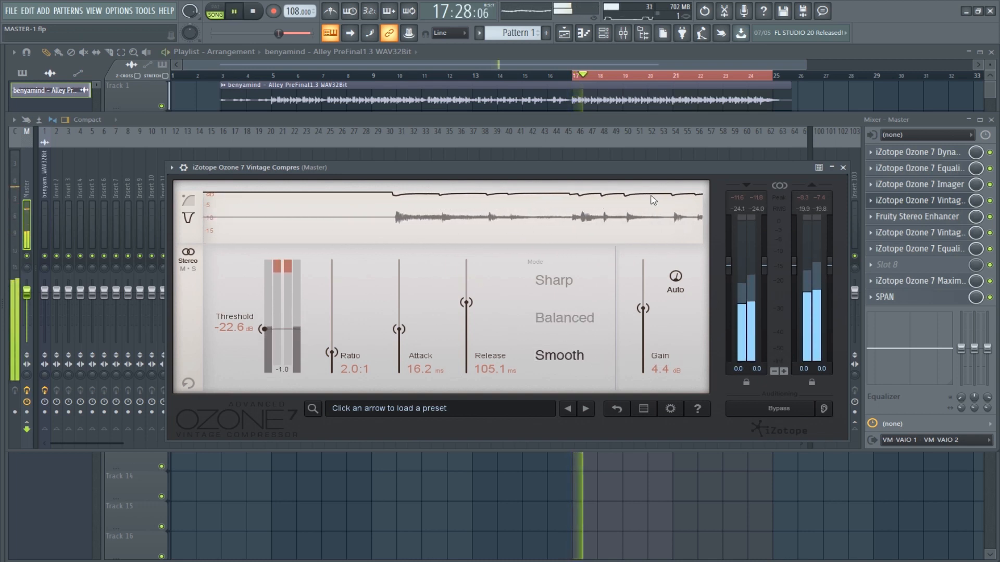
{"action": "key", "text": "space"}
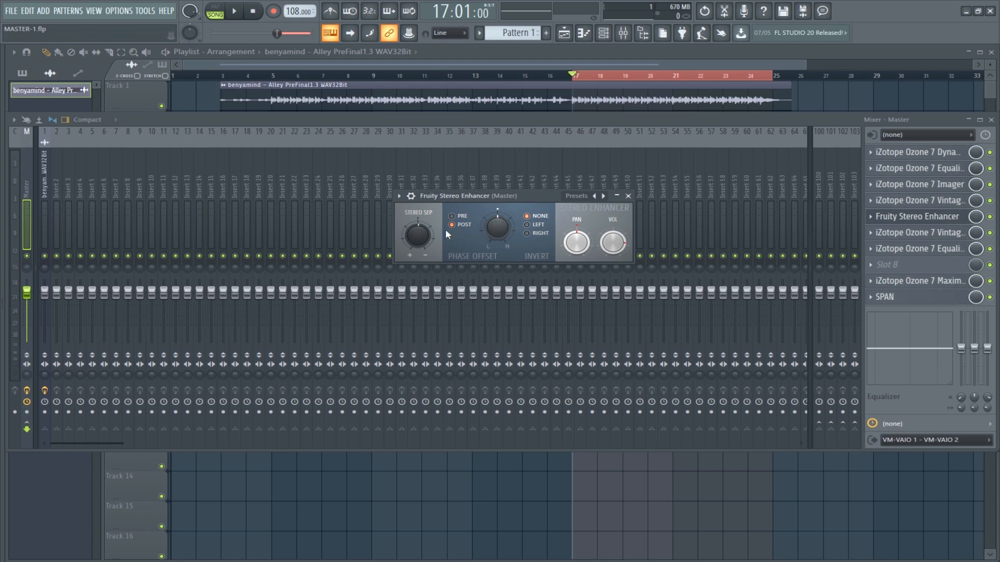
- Try the stereo separation control in Fruity Stereo Enhancer and reposition the plugin window
{"action": "left_click_drag", "start_coordinate": [421, 232], "coordinate": [421, 236]}
{"action": "left_click_drag", "start_coordinate": [526, 196], "coordinate": [517, 196]}
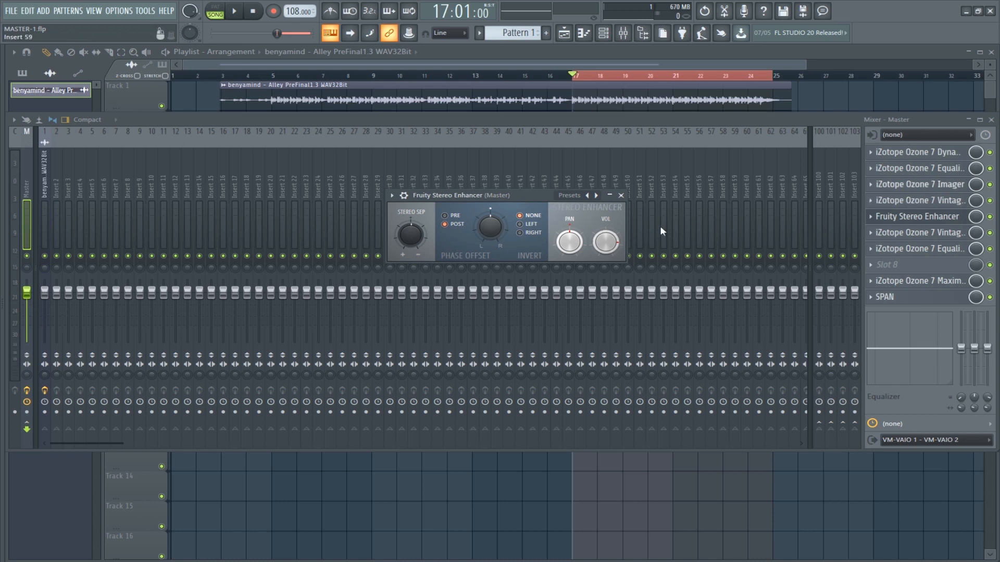
{"action": "left_click_drag", "start_coordinate": [537, 199], "coordinate": [528, 198]}
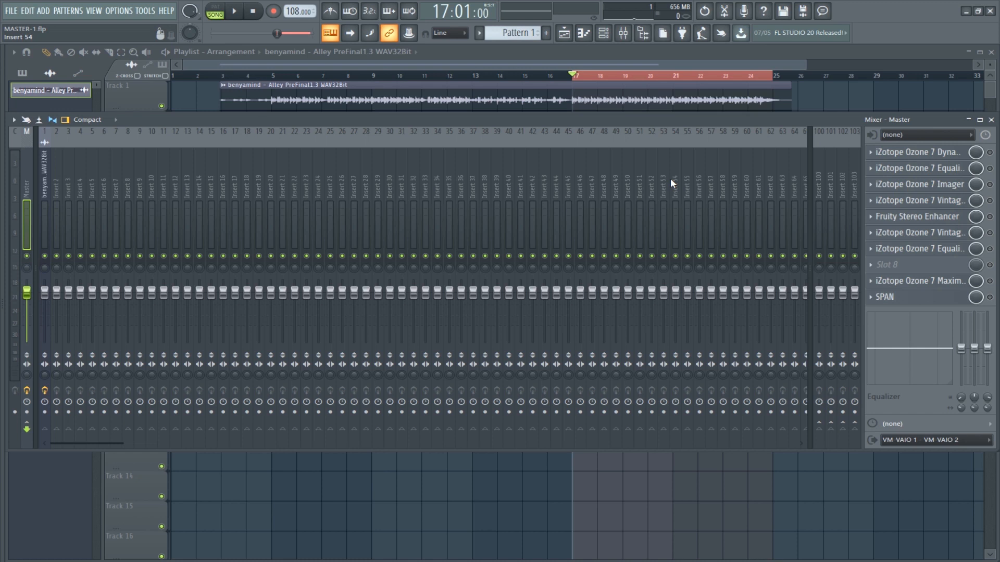
- Play the song without effects, enable the slots from Ozone 7 Dynamics through Fruity Stereo Enhancer, and play it again
{"action": "key", "text": "space"}
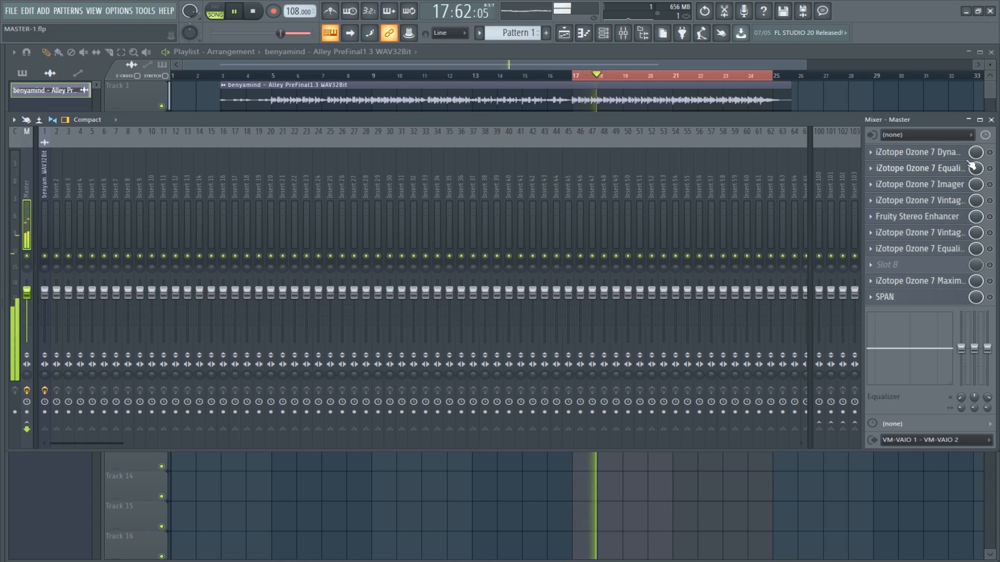
{"action": "key", "text": "space"}
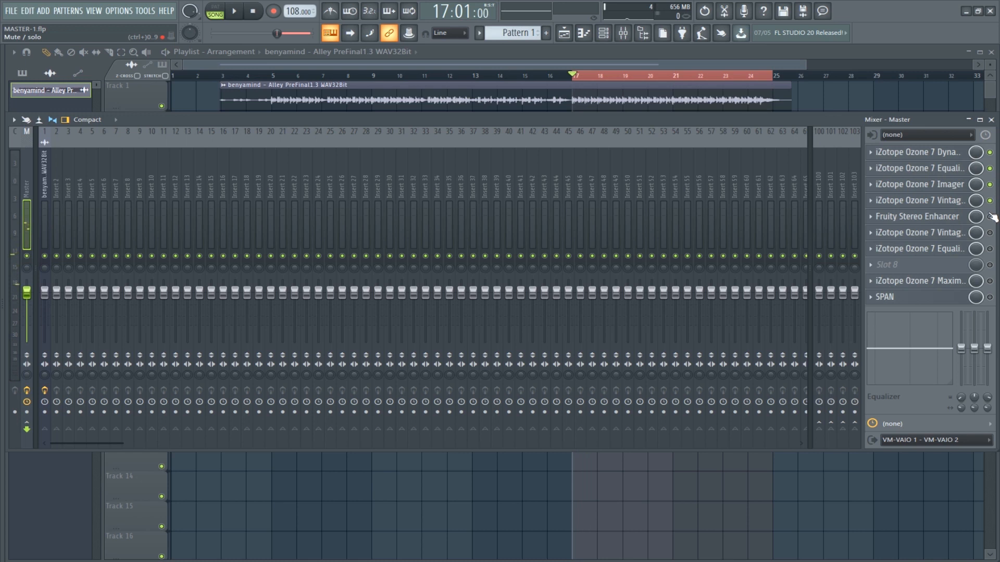
{"action": "key", "text": "space"}
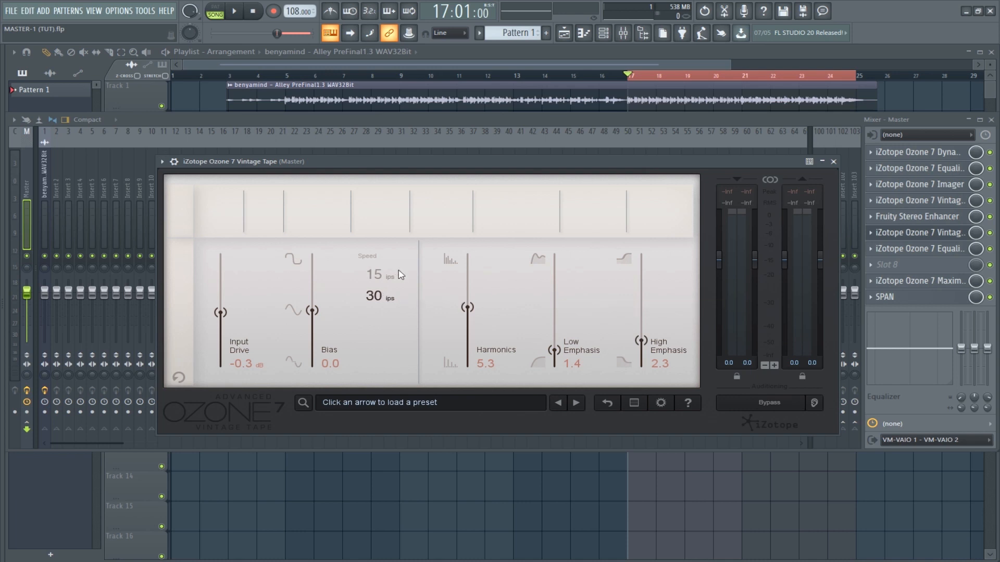
- Set Ozone 7 Vintage Tape to 30 ips speed, 8.3 dB input drive, and 4.8 for both low and high emphasis
{"action": "left_click", "coordinate": [376, 275]}
{"action": "left_click", "coordinate": [375, 296]}
{"action": "mouse_move", "coordinate": [659, 348]}
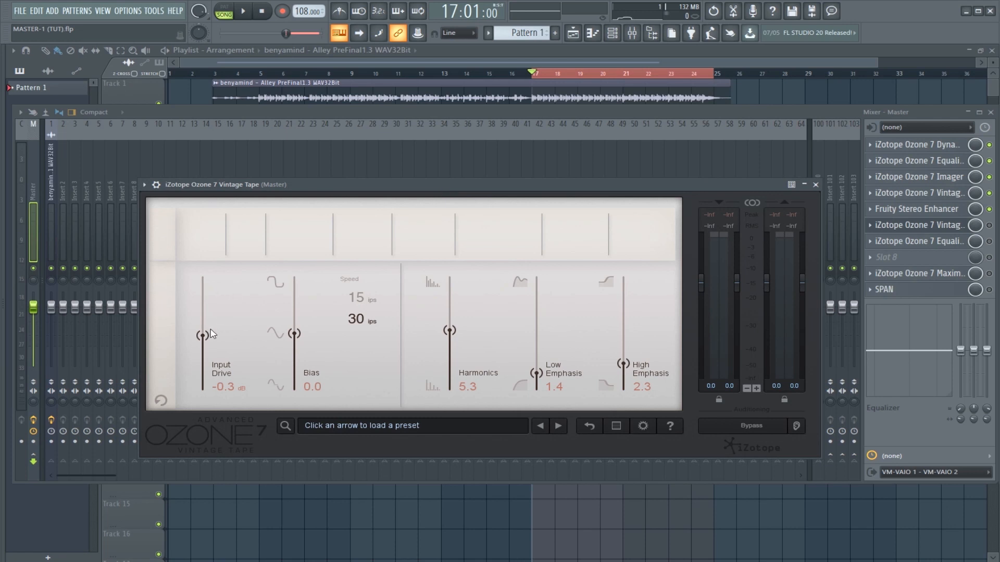
{"action": "left_click_drag", "start_coordinate": [205, 336], "coordinate": [207, 303]}
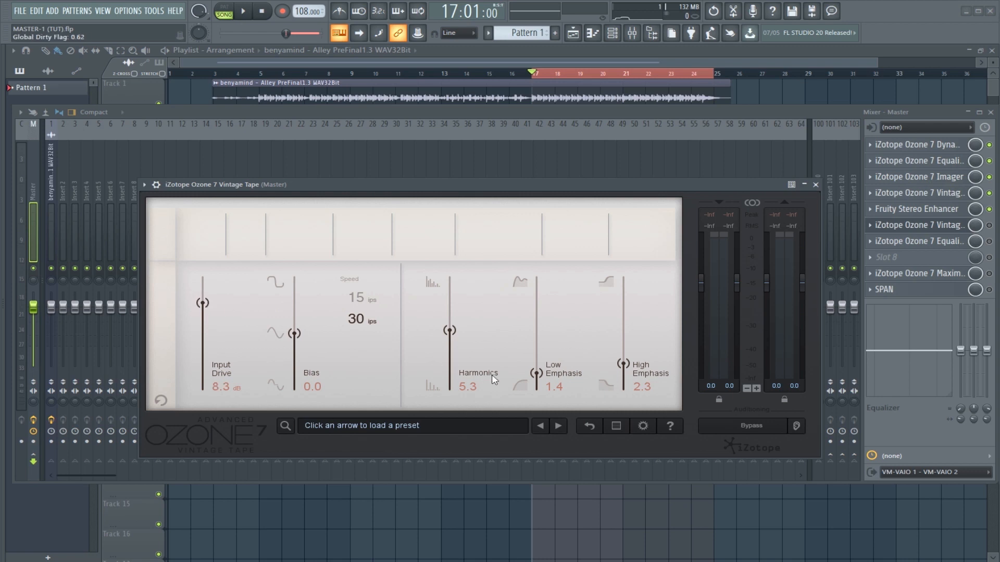
{"action": "left_click_drag", "start_coordinate": [536, 374], "coordinate": [537, 336]}
{"action": "left_click_drag", "start_coordinate": [624, 364], "coordinate": [623, 336]}
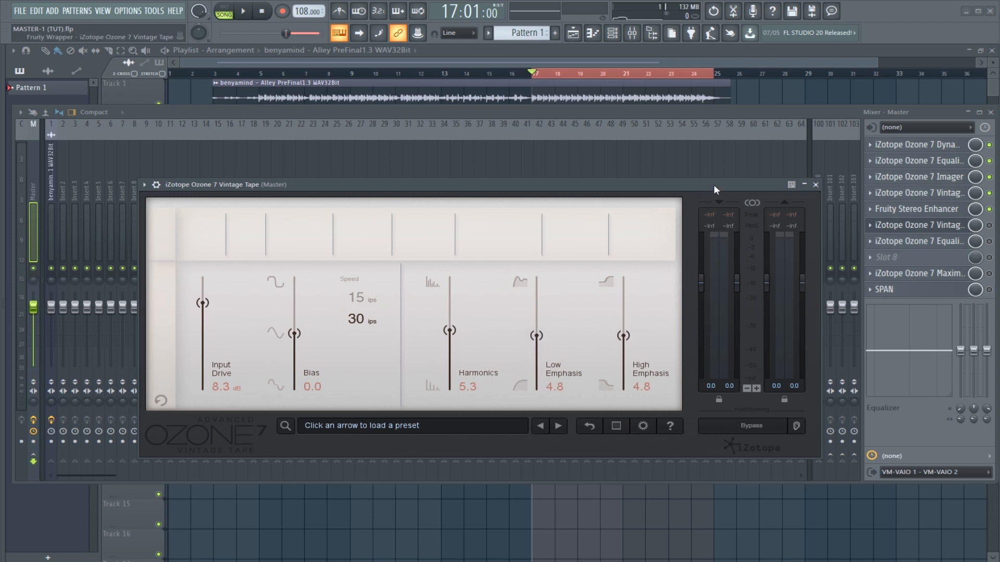
- Play the song with Vintage Tape bypassed, enable the Vintage Tape slot, and play the song again to compare
{"action": "left_click", "coordinate": [851, 112]}
{"action": "key", "text": "space"}
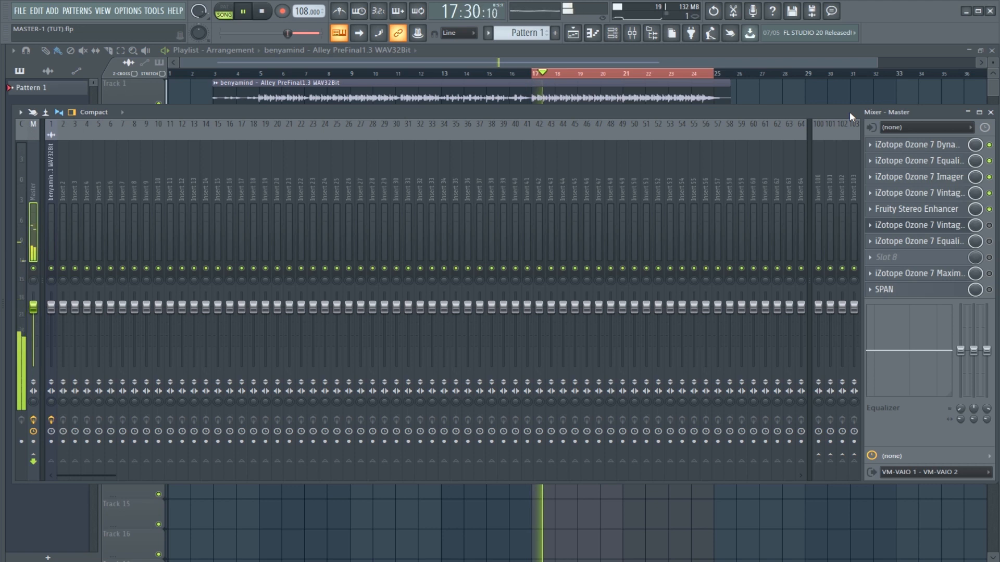
{"action": "key", "text": "space"}
{"action": "left_click", "coordinate": [989, 225]}
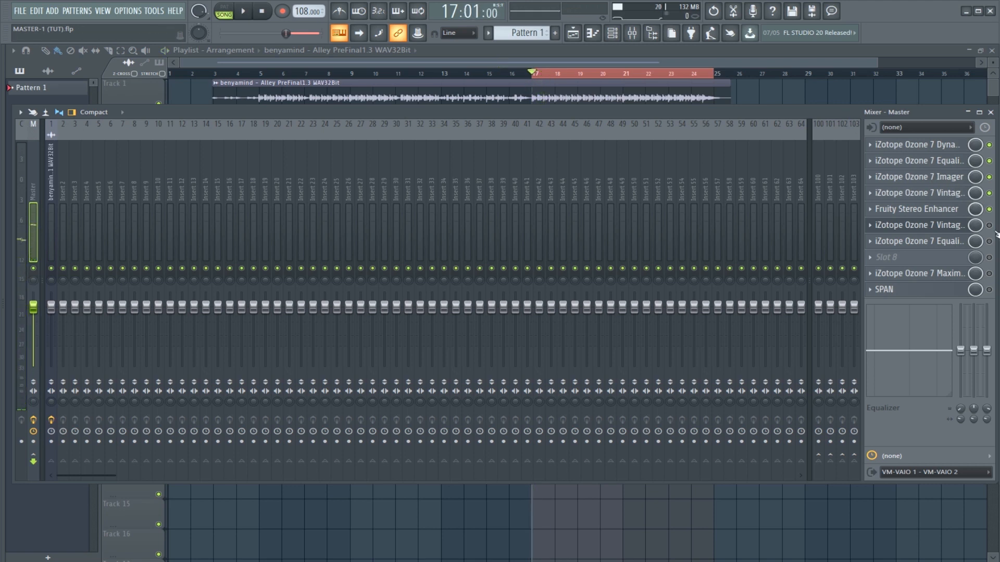
{"action": "key", "text": "space"}
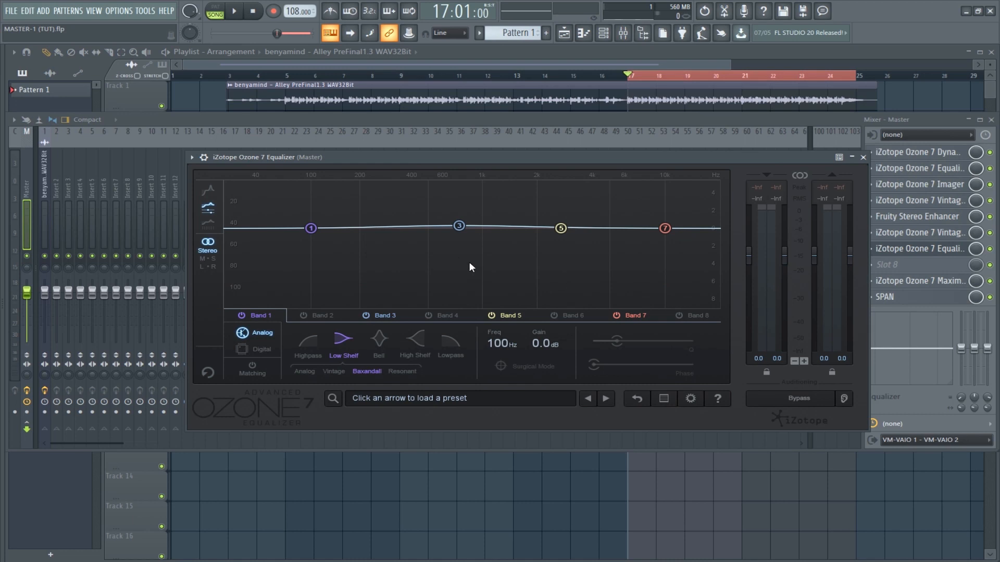
- Select Band 3 in the Ozone 7 Equalizer and try its Q at 1.1 and back at about 0.5
{"action": "left_click", "coordinate": [459, 226]}
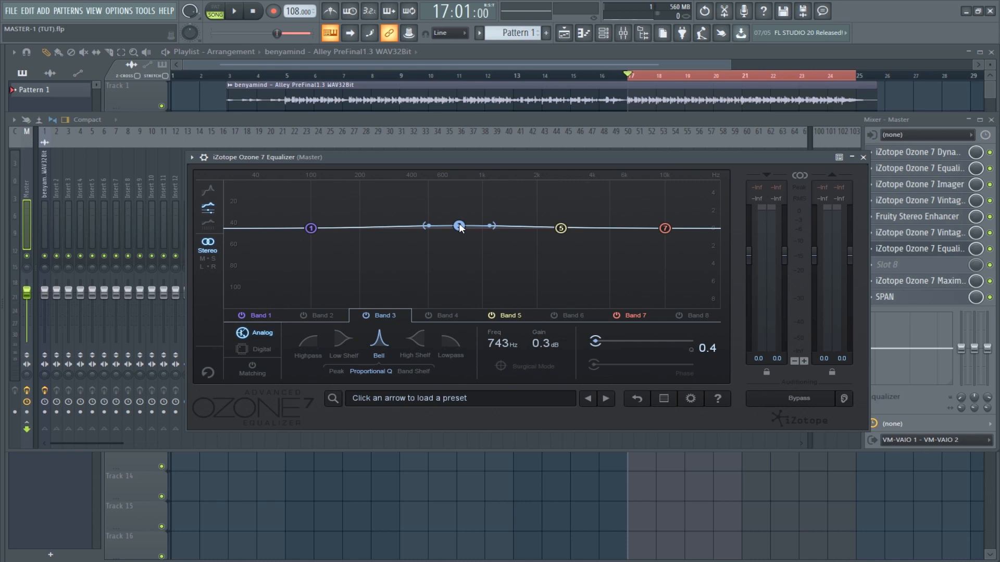
{"action": "mouse_move", "coordinate": [460, 228]}
{"action": "scroll", "coordinate": [460, 228], "scroll_direction": "up", "scroll_amount": 8}
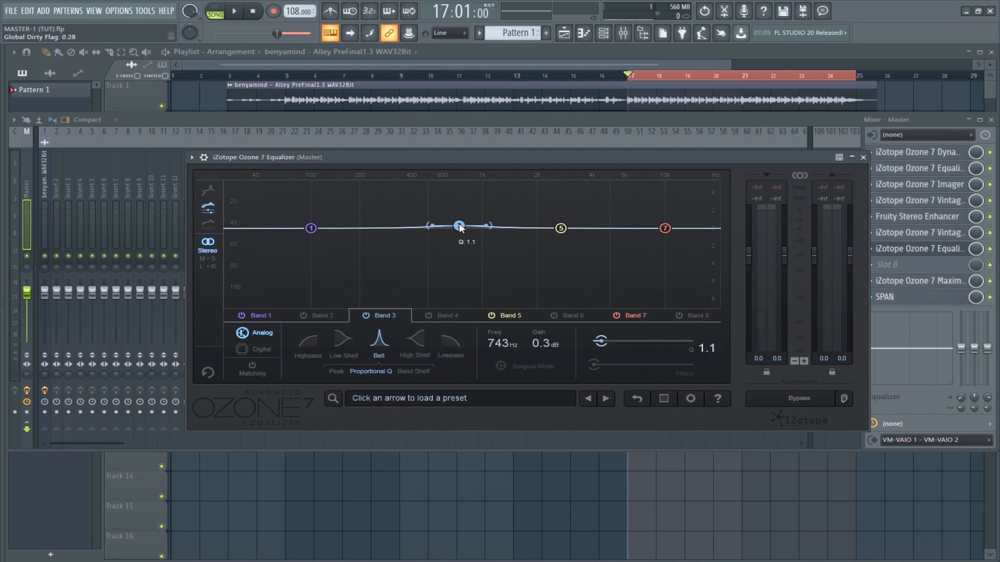
{"action": "scroll", "coordinate": [460, 227], "scroll_direction": "down", "scroll_amount": 8}
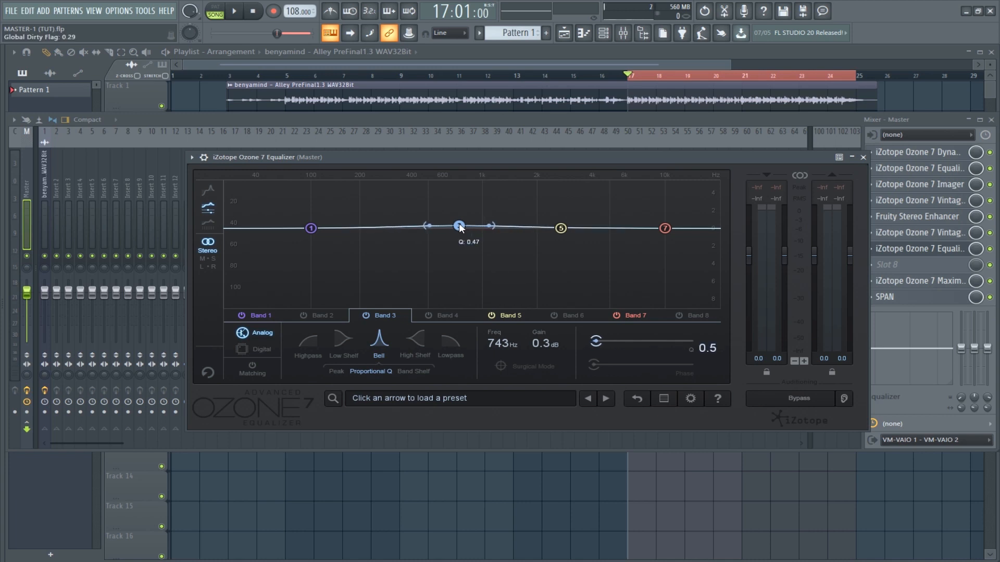
{"action": "scroll", "coordinate": [459, 228], "scroll_direction": "up", "scroll_amount": 2}
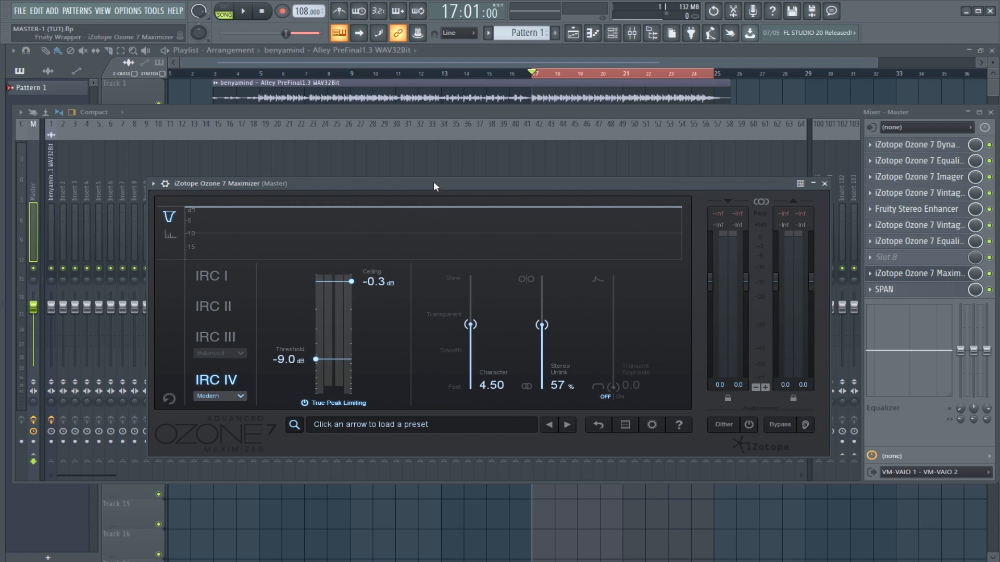
- Play the song through the Ozone 7 Maximizer to watch its limiting and levels, and stop playback
{"action": "key", "text": "space"}
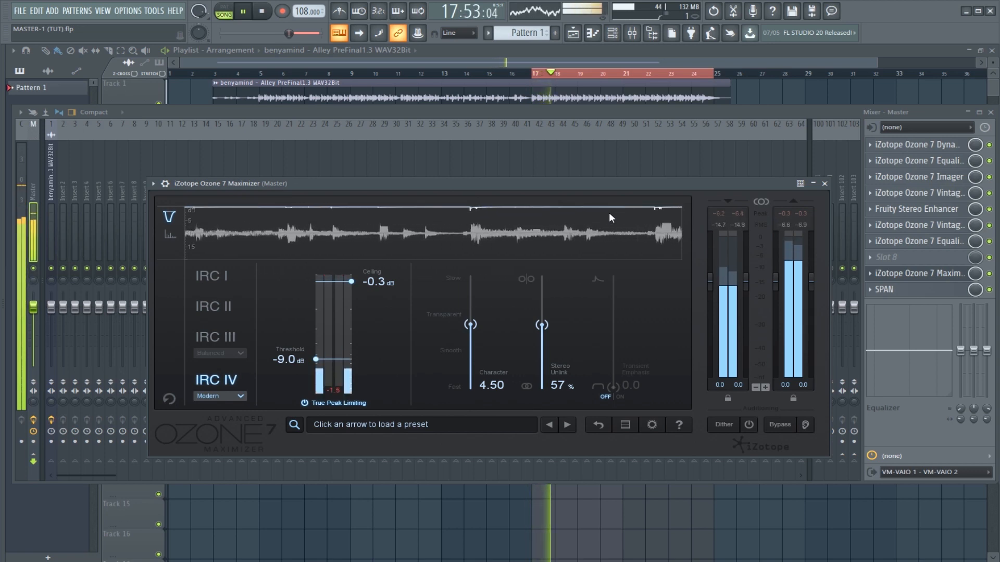
{"action": "key", "text": "space"}
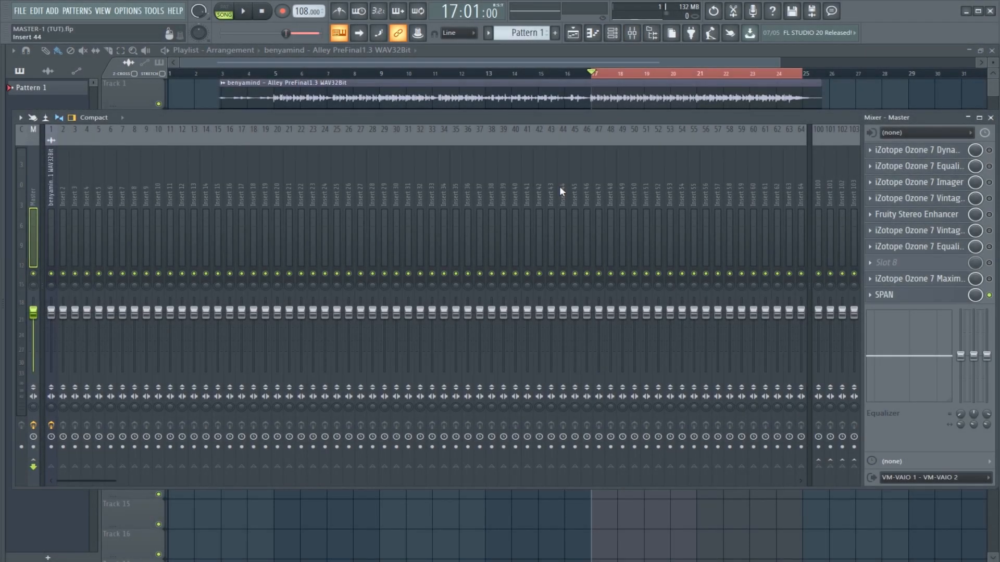
- Open SPAN on the Master channel and play the song without effects to view its spectrum
{"action": "left_click", "coordinate": [904, 298]}
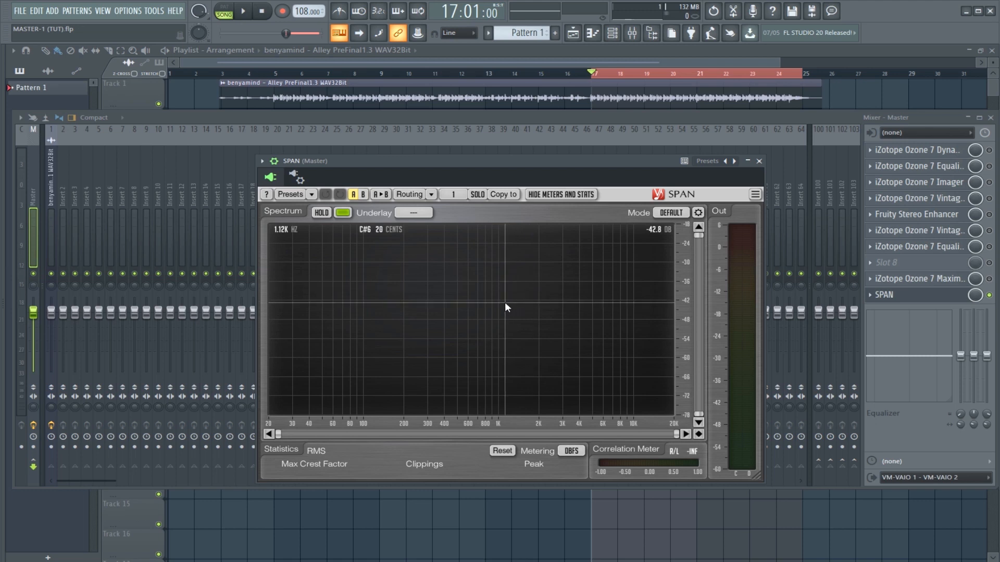
{"action": "key", "text": "space"}
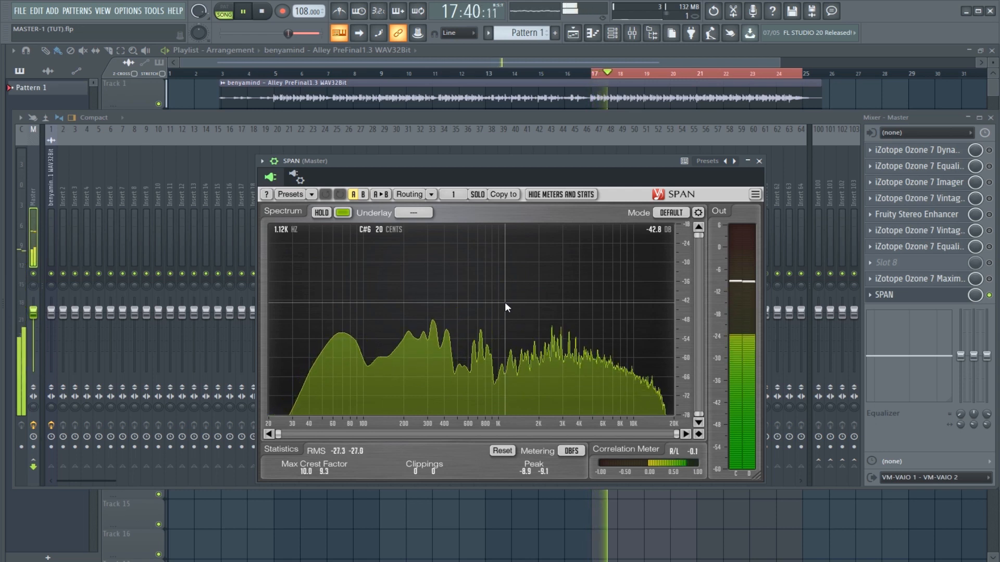
{"action": "key", "text": "space"}
- Enable all the Master effect slots, reopen SPAN, and play the song to view the processed spectrum
{"action": "left_click", "coordinate": [989, 295]}
{"action": "right_click", "coordinate": [989, 295]}
{"action": "left_click", "coordinate": [986, 300]}
{"action": "left_click", "coordinate": [900, 299]}
{"action": "key", "text": "space"}
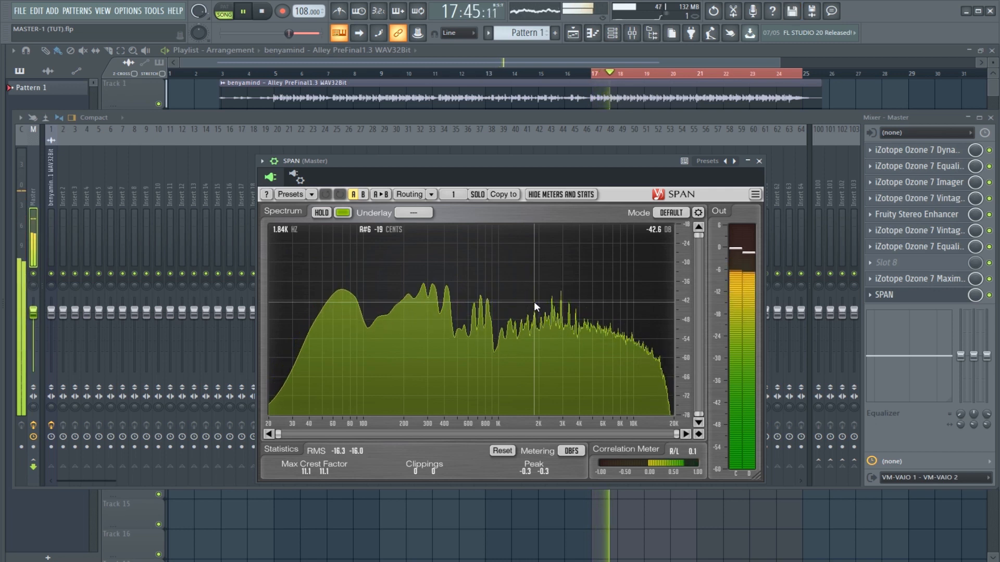
{"action": "key", "text": "space"}
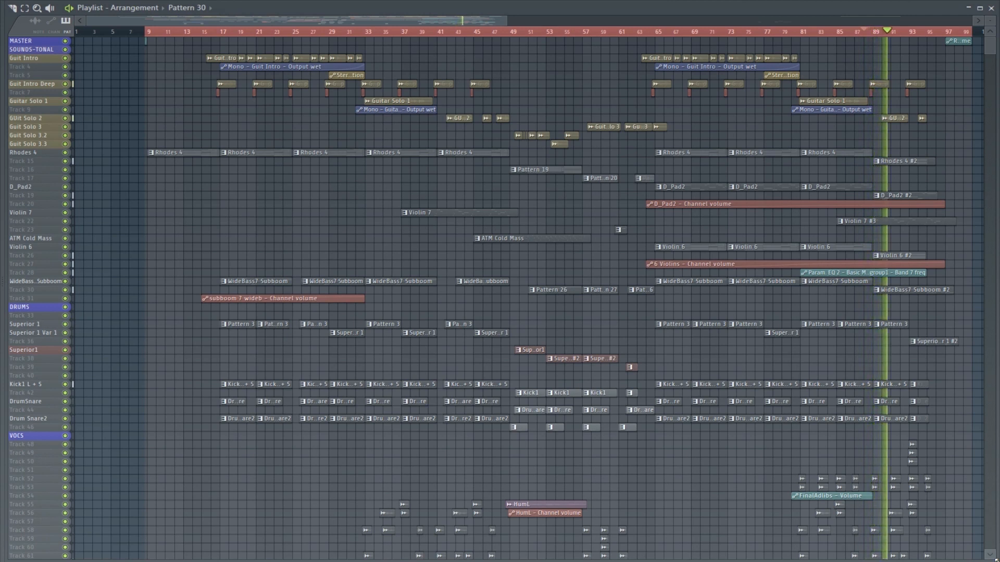
- Look through the full song arrangement in the playlist, from the guitar tracks down past the drums and vocals
{"action": "scroll", "coordinate": [521, 292], "scroll_direction": "down", "scroll_amount": 5}
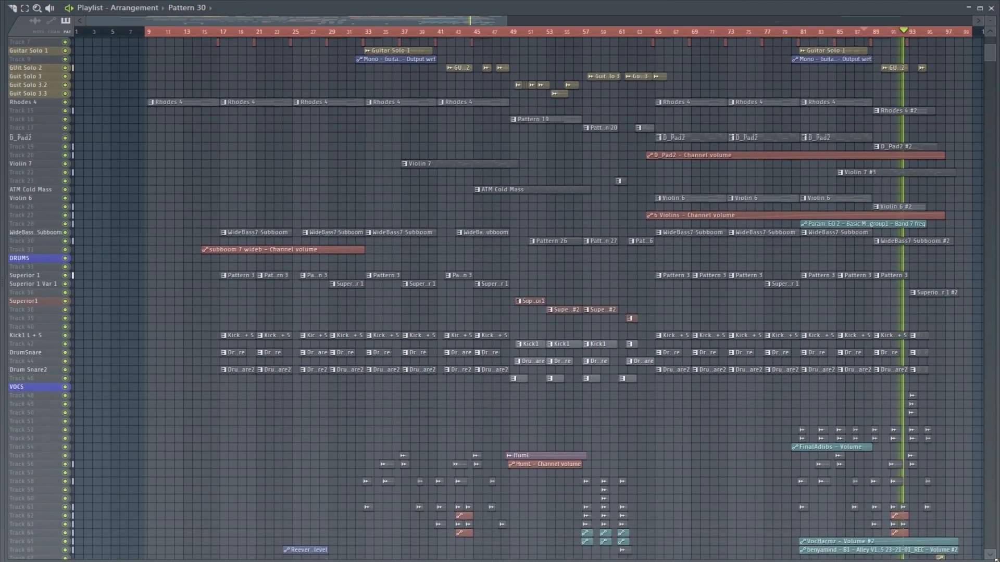
{"action": "scroll", "coordinate": [521, 292], "scroll_direction": "down", "scroll_amount": 6}
{"action": "scroll", "coordinate": [520, 292], "scroll_direction": "down", "scroll_amount": 6}
{"action": "scroll", "coordinate": [521, 291], "scroll_direction": "down", "scroll_amount": 6}
{"action": "scroll", "coordinate": [521, 292], "scroll_direction": "down", "scroll_amount": 5}
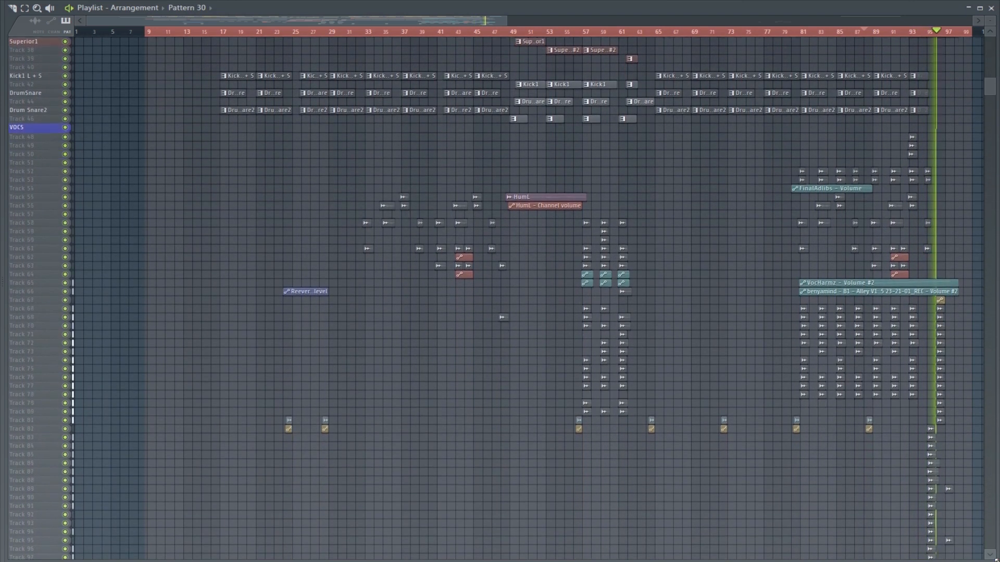
{"action": "scroll", "coordinate": [520, 292], "scroll_direction": "down", "scroll_amount": 5}
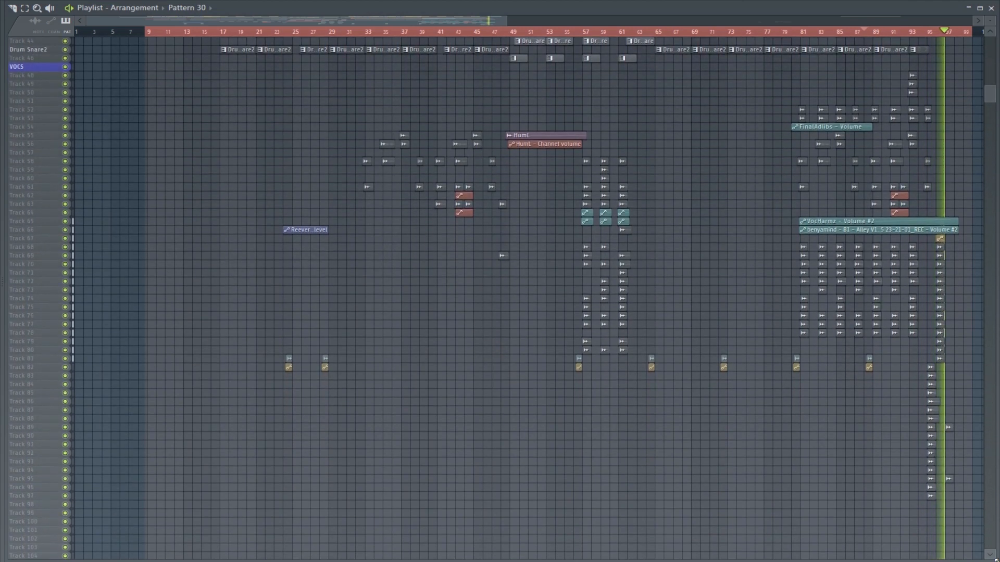